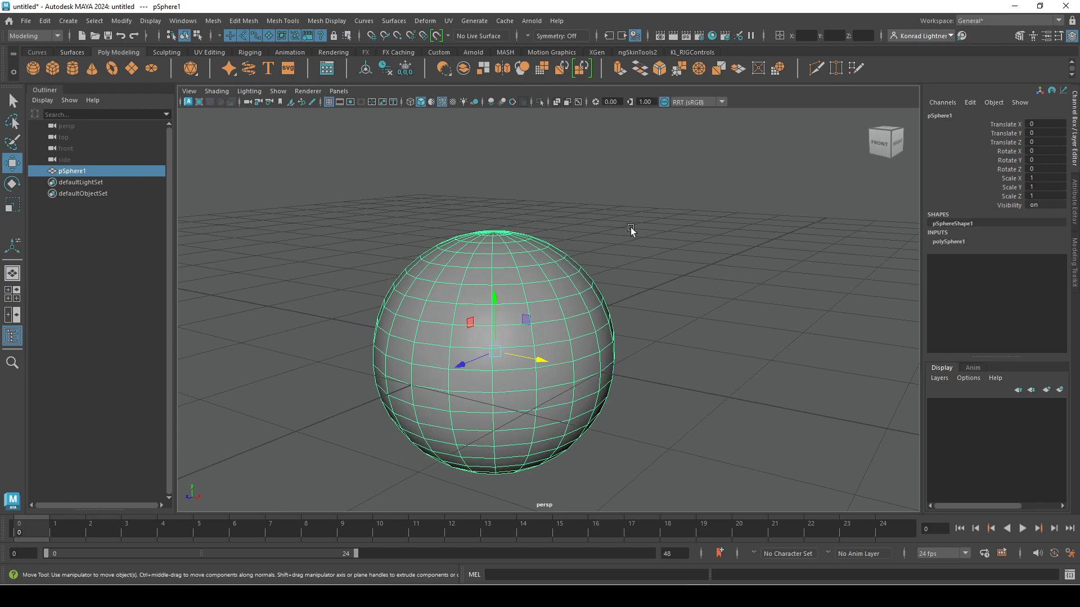
- Select four alternating horizontal face loops on the sphere, from just below its middle up towards the top
{"action": "right_click", "coordinate": [552, 251]}
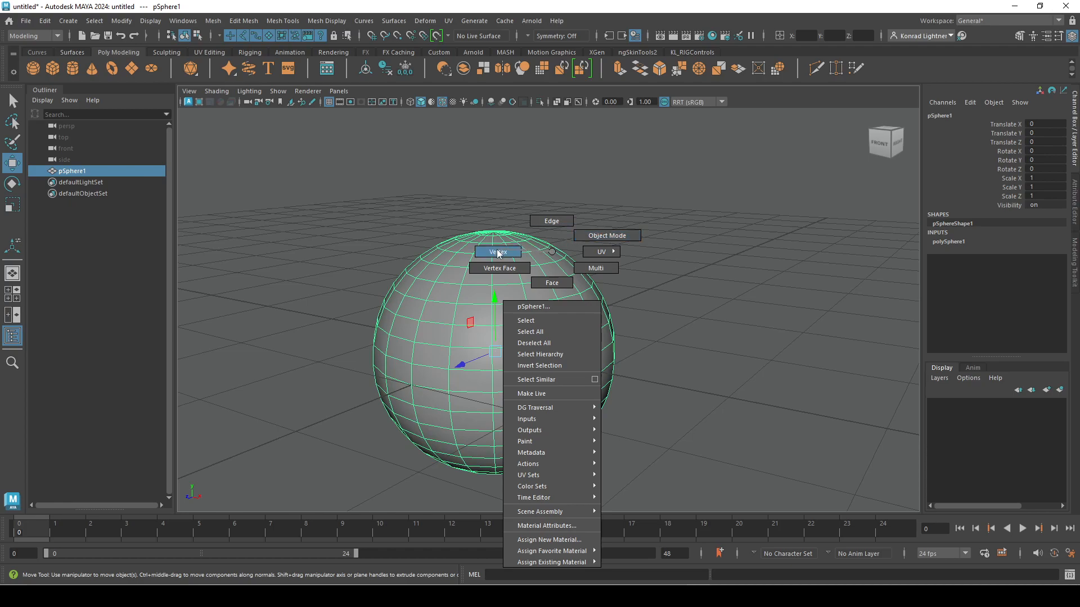
{"action": "right_click_drag", "start_coordinate": [498, 255], "coordinate": [548, 283]}
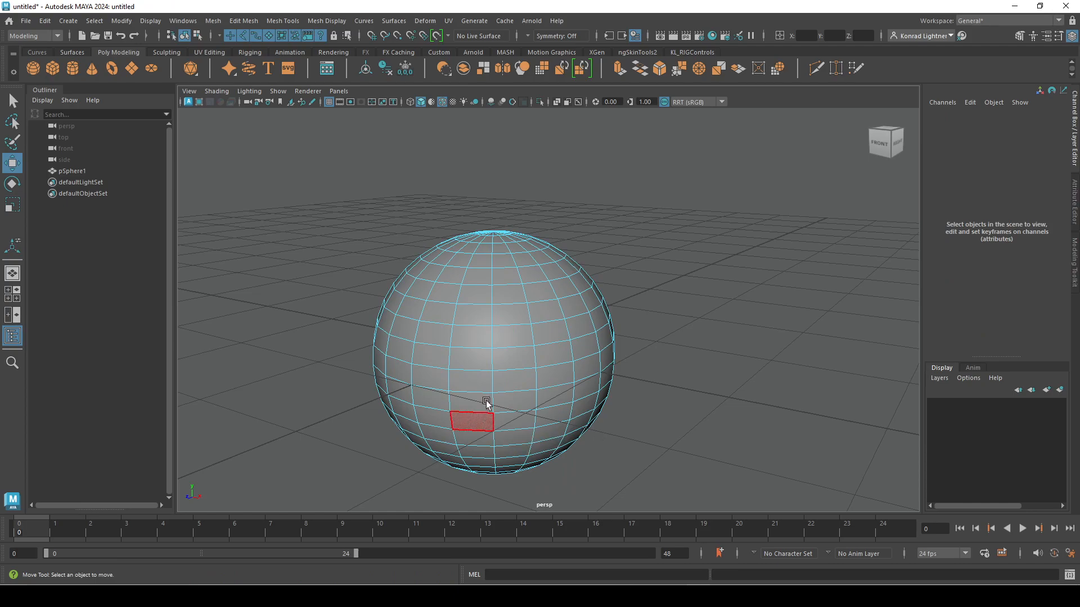
{"action": "left_click", "coordinate": [515, 389]}
{"action": "double_click", "coordinate": [467, 387]}
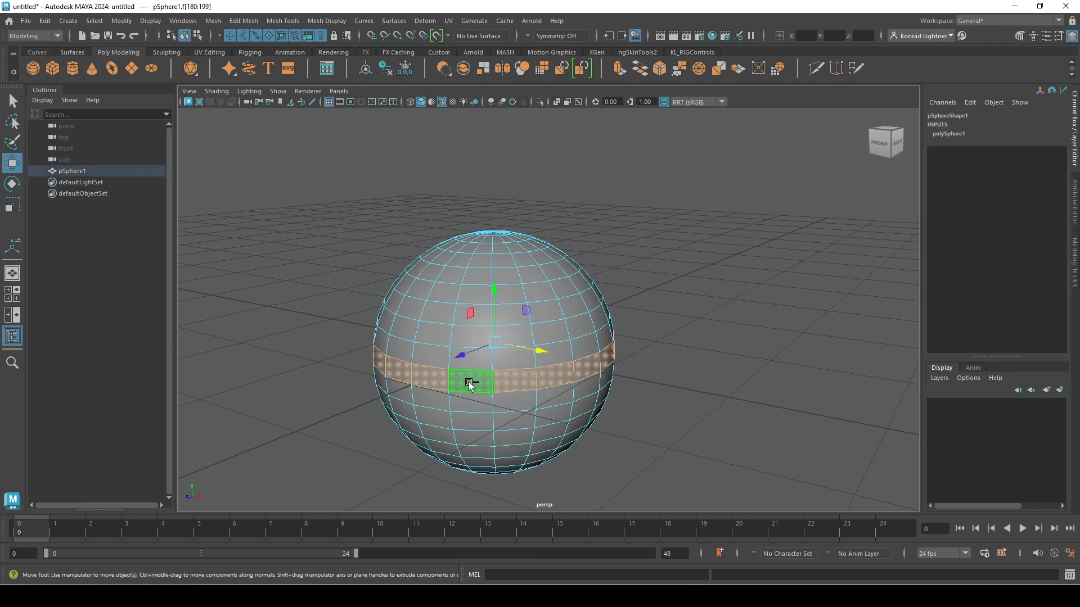
{"action": "left_click", "coordinate": [470, 383]}
{"action": "double_click", "coordinate": [478, 382]}
{"action": "double_click", "coordinate": [526, 338], "text": "shift"}
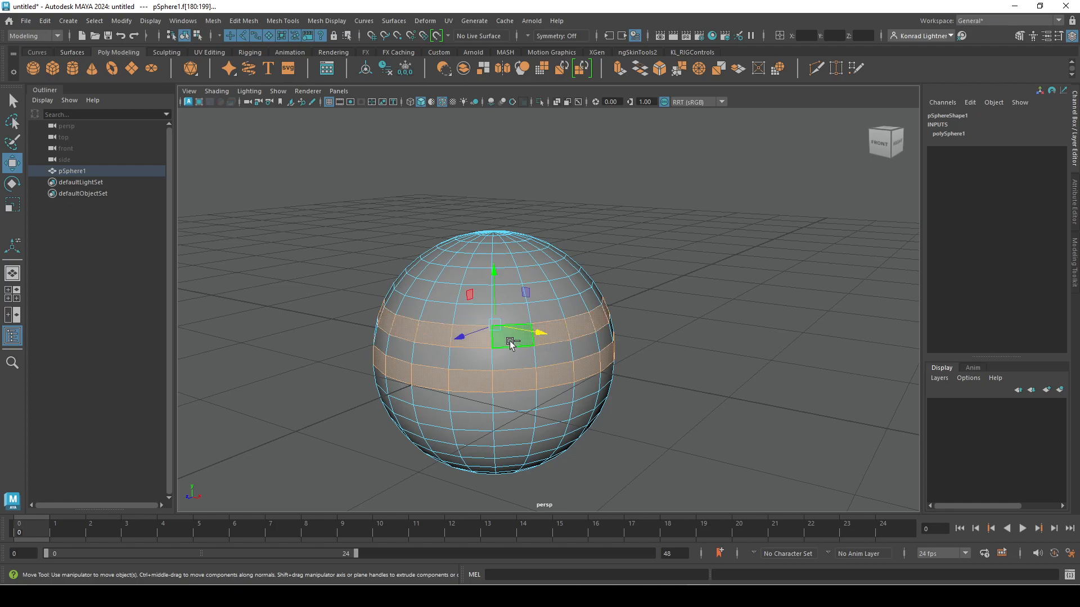
{"action": "double_click", "coordinate": [539, 259], "text": "shift"}
{"action": "left_click_drag", "start_coordinate": [549, 253], "coordinate": [516, 259], "text": "alt"}
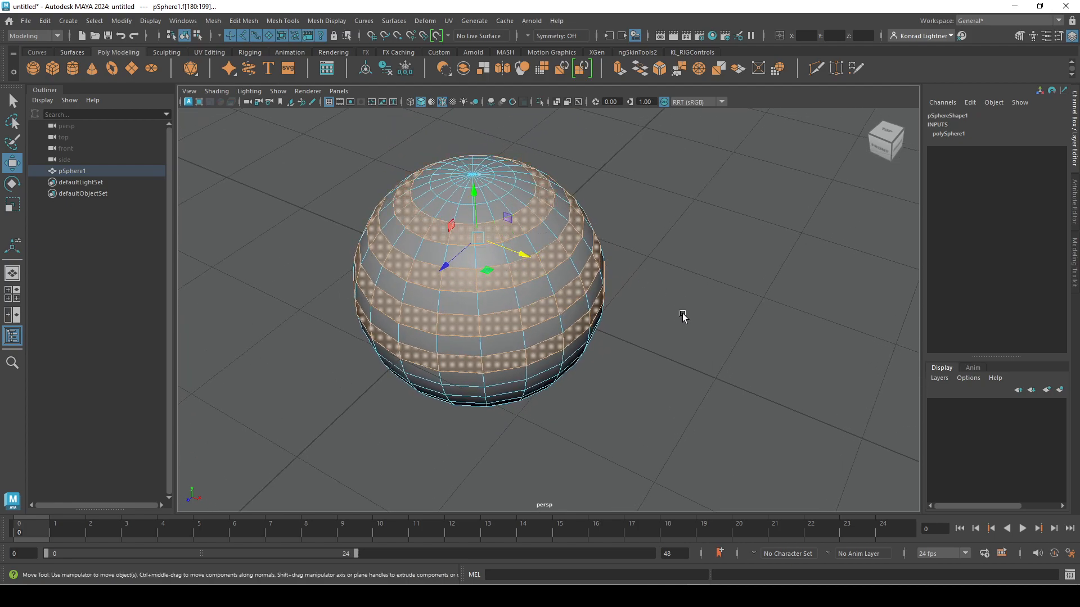
- Start a face extrusion on the four selected face loops
{"action": "scroll", "coordinate": [686, 314], "scroll_direction": "down", "scroll_amount": 3}
{"action": "left_click_drag", "start_coordinate": [686, 313], "coordinate": [479, 410], "text": "alt"}
{"action": "middle_click_drag", "start_coordinate": [479, 411], "coordinate": [476, 302], "text": "alt"}
{"action": "right_click_drag", "start_coordinate": [427, 278], "coordinate": [593, 343], "text": "alt"}
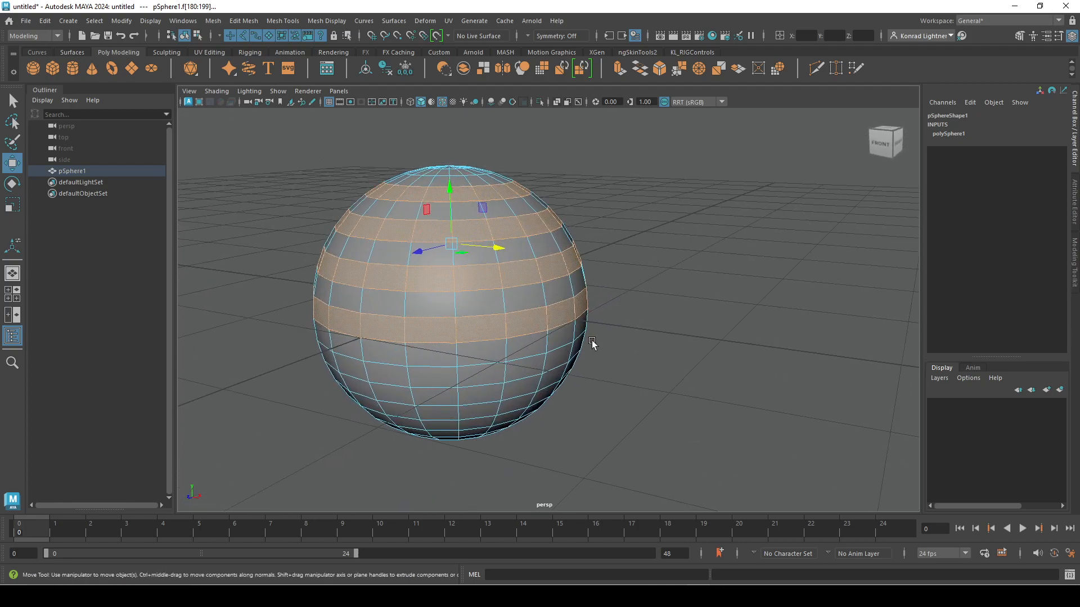
{"action": "middle_click_drag", "start_coordinate": [627, 328], "coordinate": [672, 304], "text": "alt"}
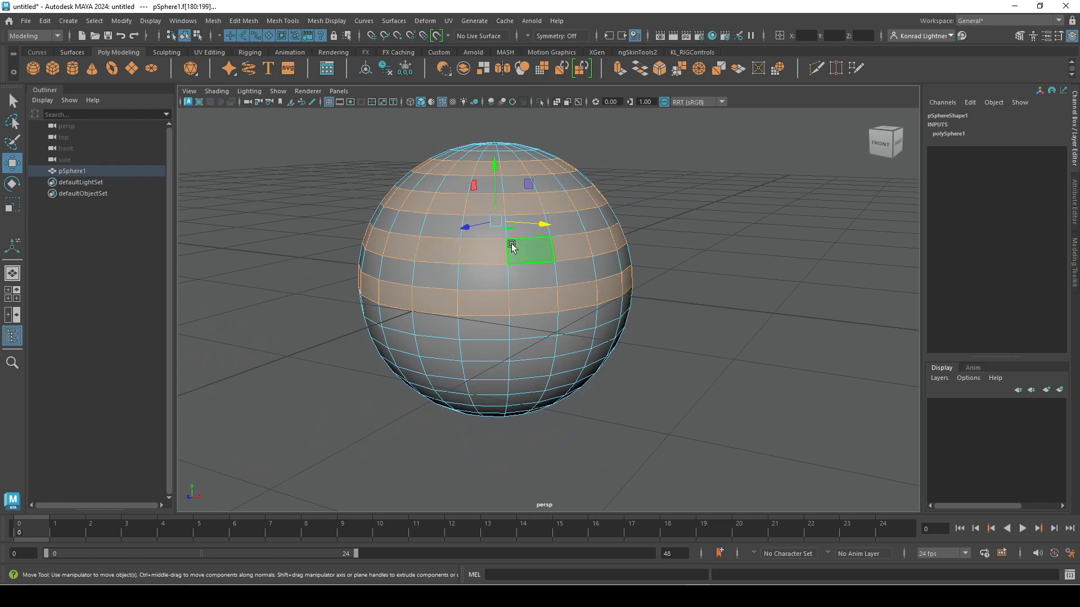
{"action": "right_click", "coordinate": [533, 259], "text": "shift"}
{"action": "right_click_drag", "start_coordinate": [532, 259], "coordinate": [536, 264], "text": "shift"}
{"action": "right_click", "coordinate": [536, 263], "text": "shift"}
{"action": "right_click", "coordinate": [547, 229], "text": "shift"}
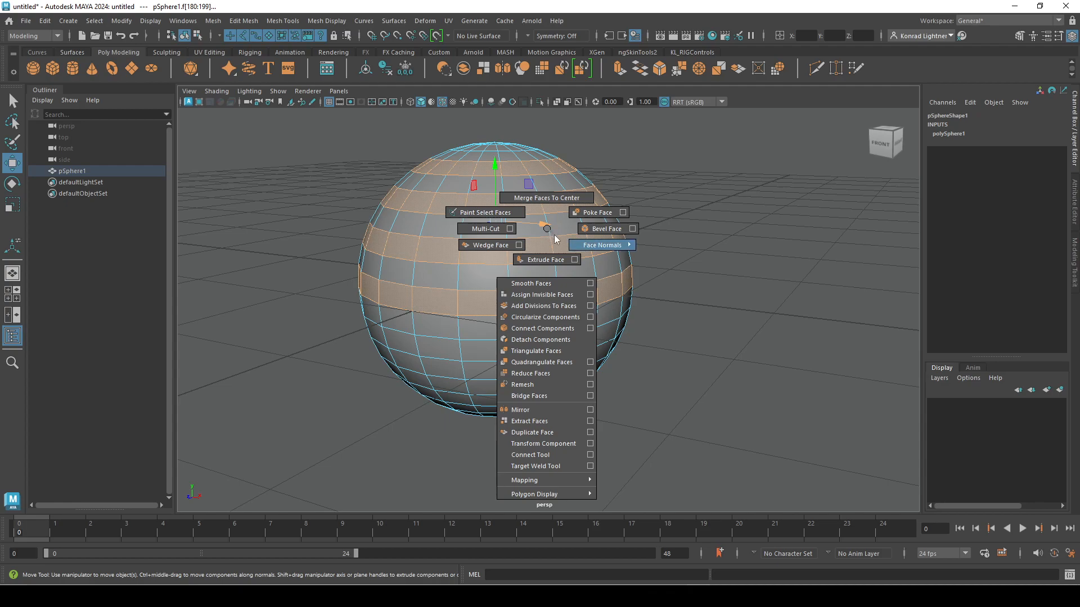
{"action": "mouse_move", "coordinate": [567, 247]}
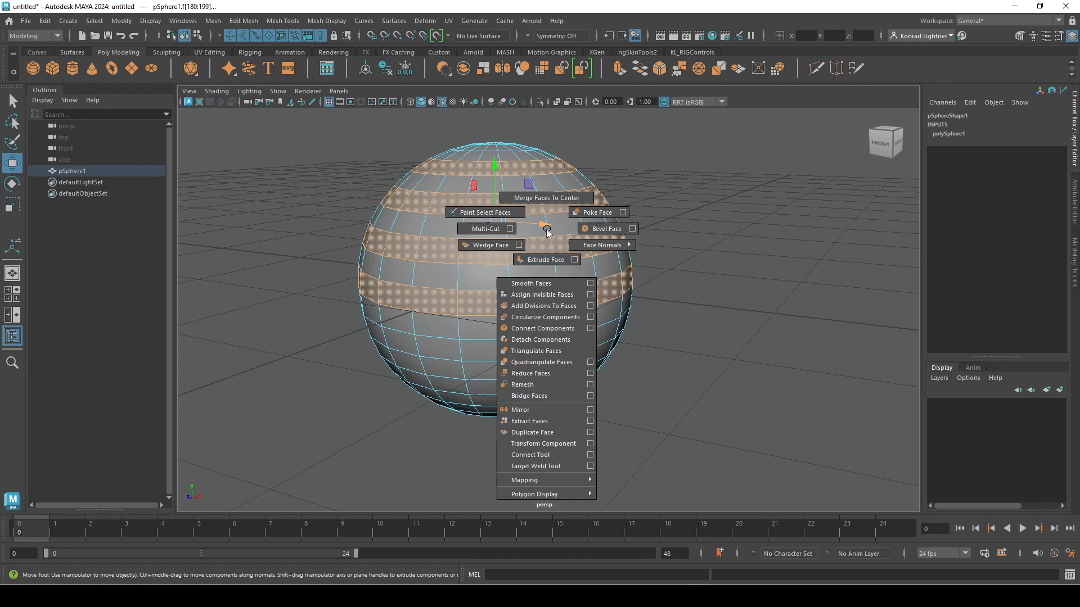
{"action": "right_click_drag", "start_coordinate": [548, 260], "coordinate": [527, 243], "text": "shift"}
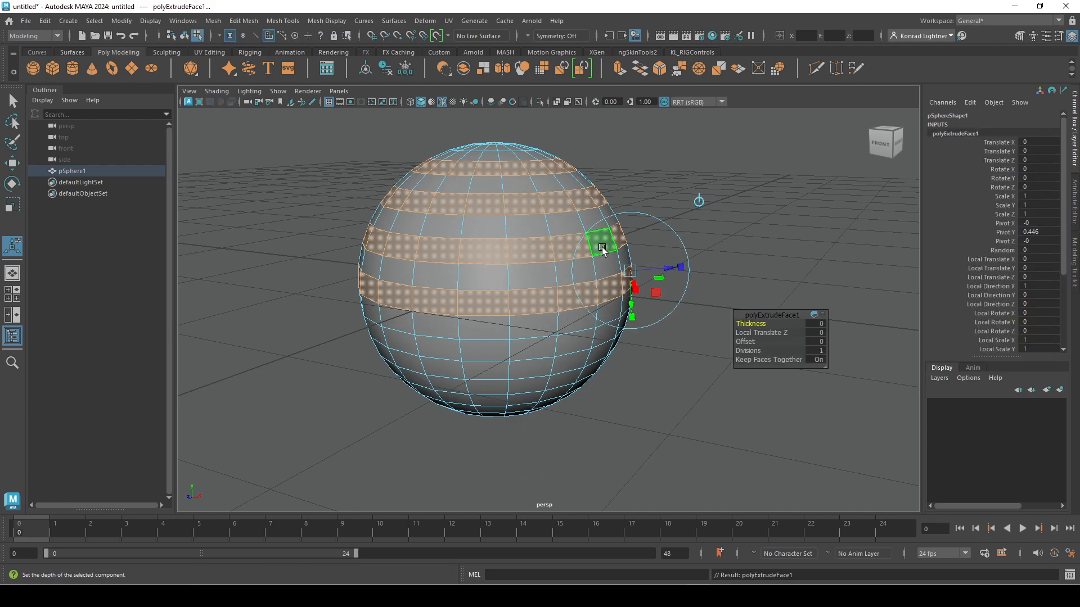
{"action": "key", "text": "ctrl+z"}
{"action": "key", "text": "ctrl+e"}
- Try pulling the extruded faces outward along local Z and scaling them, and undo each attempt
{"action": "mouse_move", "coordinate": [752, 333]}
{"action": "left_mouse_down"}
{"action": "mouse_move", "coordinate": [822, 334]}
{"action": "mouse_move", "coordinate": [747, 335]}
{"action": "mouse_move", "coordinate": [810, 334]}
{"action": "mouse_move", "coordinate": [772, 335]}
{"action": "left_mouse_up"}
{"action": "key", "text": "ctrl+z"}
{"action": "key", "text": "ctrl+z"}
{"action": "left_click_drag", "start_coordinate": [674, 269], "coordinate": [688, 299]}
{"action": "middle_click_drag", "start_coordinate": [687, 299], "coordinate": [315, 329], "text": "alt"}
{"action": "left_click_drag", "start_coordinate": [578, 351], "coordinate": [580, 337]}
{"action": "key", "text": "ctrl+z"}
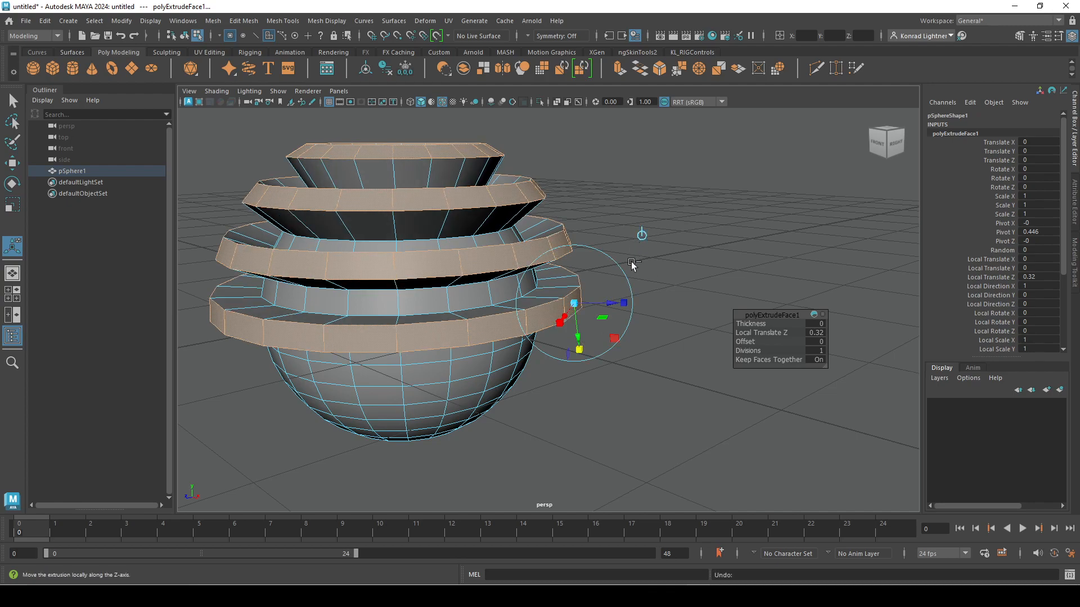
{"action": "key", "text": "ctrl+z"}
{"action": "left_click_drag", "start_coordinate": [568, 303], "coordinate": [599, 307]}
{"action": "key", "text": "ctrl+z"}
- Try moving the extruded faces with the manipulator in world space, undo the moves, and return it to local space
{"action": "left_click", "coordinate": [599, 237]}
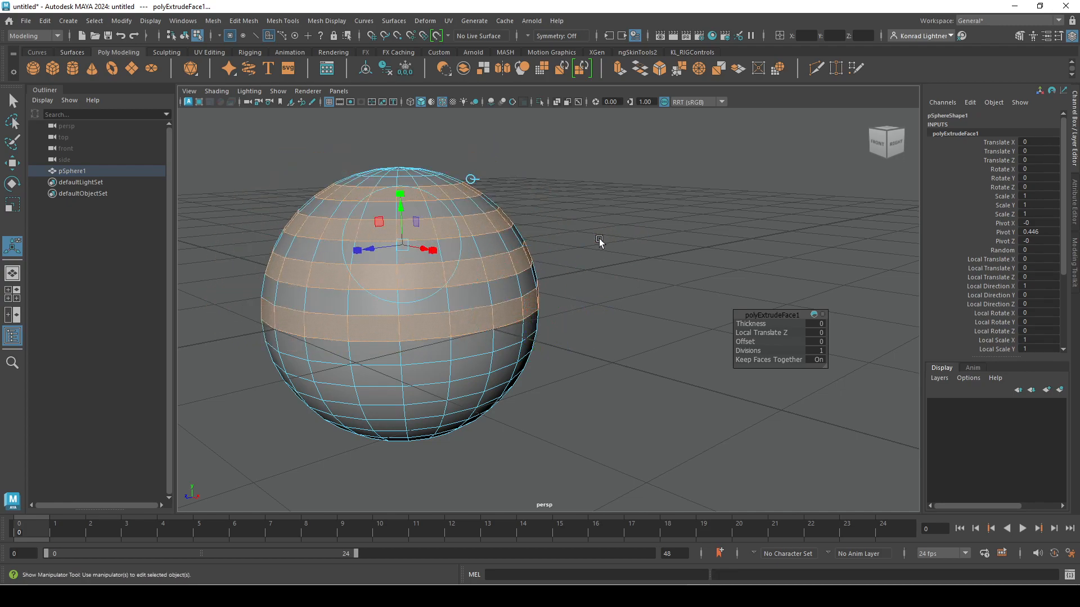
{"action": "left_click_drag", "start_coordinate": [457, 365], "coordinate": [457, 309], "text": "alt"}
{"action": "key", "text": "ctrl+z"}
{"action": "left_click_drag", "start_coordinate": [566, 333], "coordinate": [514, 350], "text": "alt"}
{"action": "scroll", "coordinate": [578, 234], "scroll_direction": "up", "scroll_amount": 2}
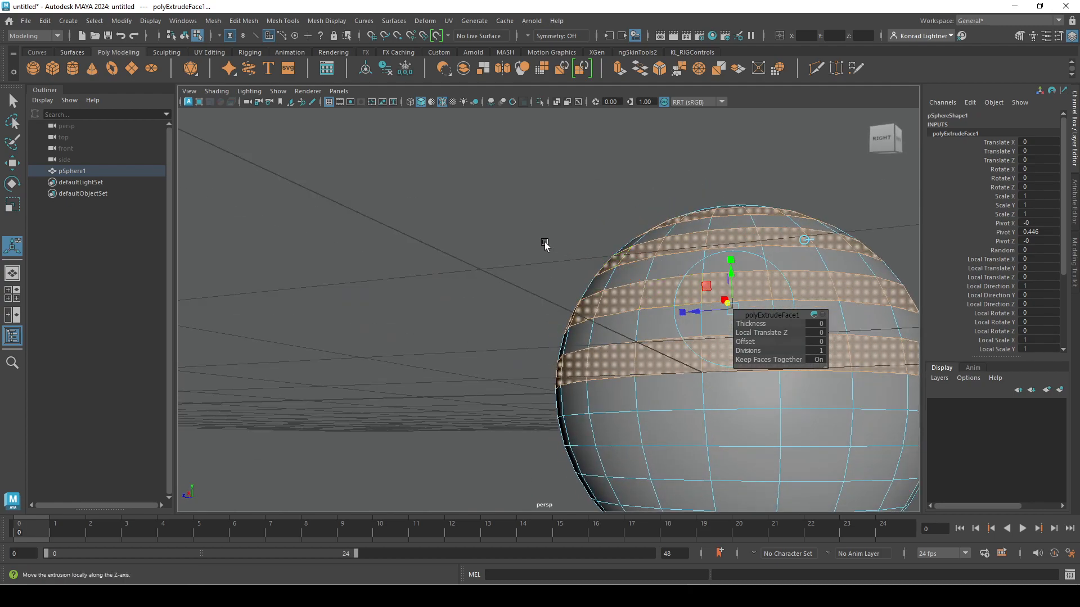
{"action": "left_click_drag", "start_coordinate": [591, 313], "coordinate": [671, 296], "text": "alt"}
{"action": "left_click_drag", "start_coordinate": [546, 276], "coordinate": [407, 305]}
{"action": "key", "text": "ctrl+z"}
{"action": "left_click_drag", "start_coordinate": [485, 356], "coordinate": [595, 294], "text": "alt"}
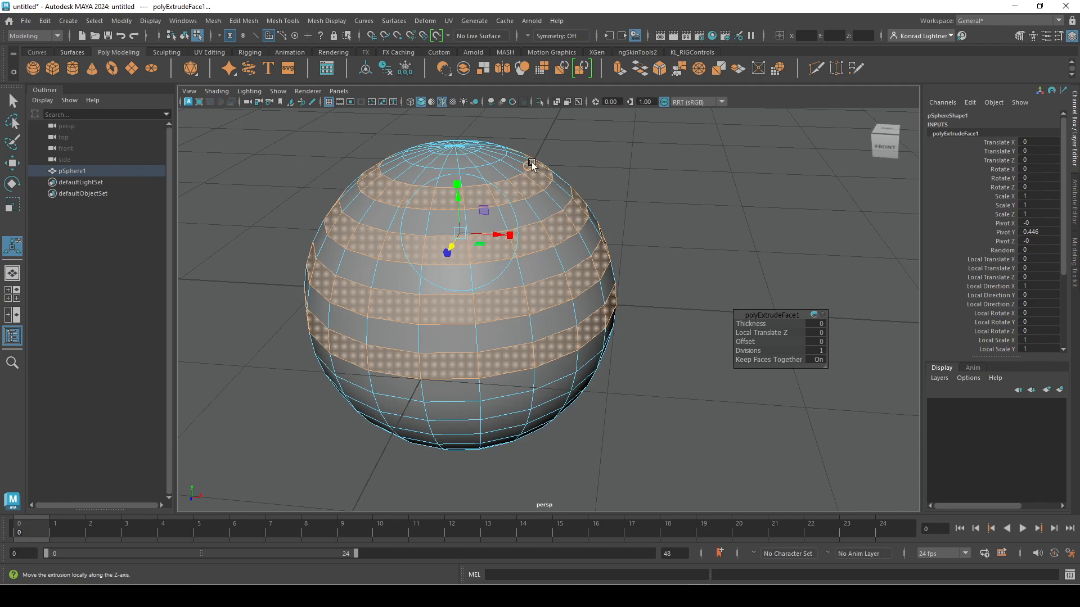
{"action": "left_click", "coordinate": [530, 164]}
{"action": "left_click_drag", "start_coordinate": [702, 342], "coordinate": [681, 314], "text": "alt"}
{"action": "left_click", "coordinate": [672, 295]}
{"action": "key", "text": "ctrl+z"}
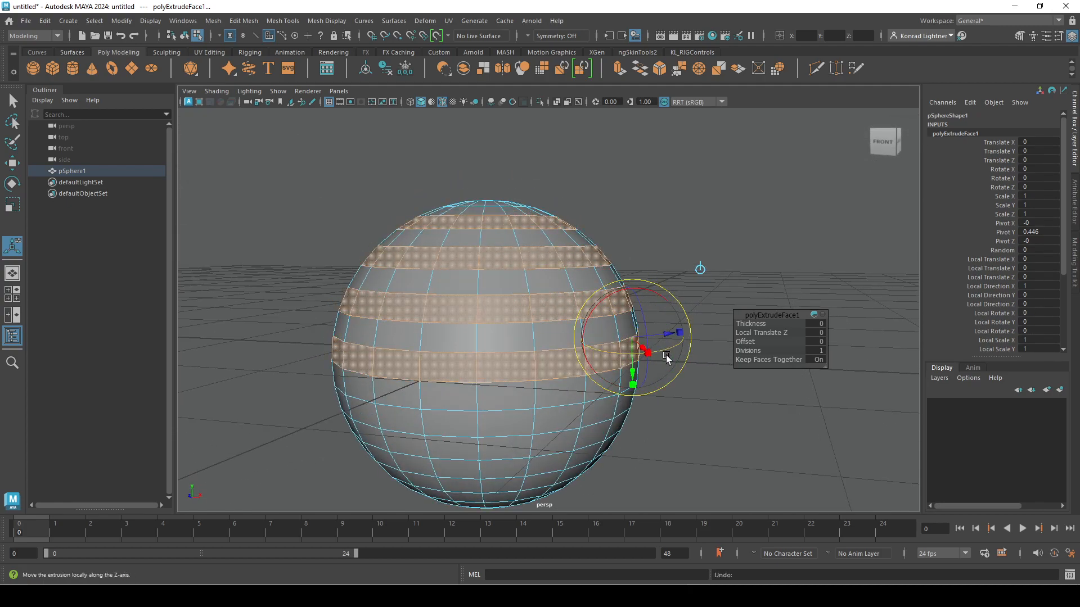
- Try extruding the faces with a Thickness of 0.7 and with Local Translate Z, undoing both
{"action": "middle_click_drag", "start_coordinate": [745, 397], "coordinate": [660, 352], "text": "alt"}
{"action": "right_click_drag", "start_coordinate": [659, 353], "coordinate": [680, 361], "text": "alt"}
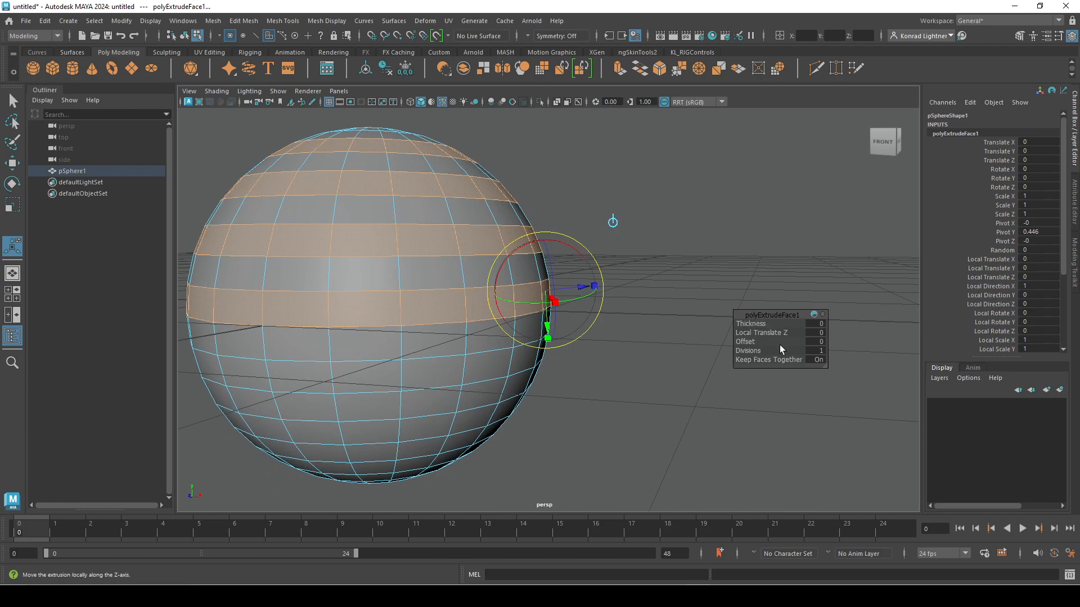
{"action": "left_click_drag", "start_coordinate": [754, 324], "coordinate": [752, 324]}
{"action": "left_click_drag", "start_coordinate": [615, 387], "coordinate": [568, 403], "text": "alt"}
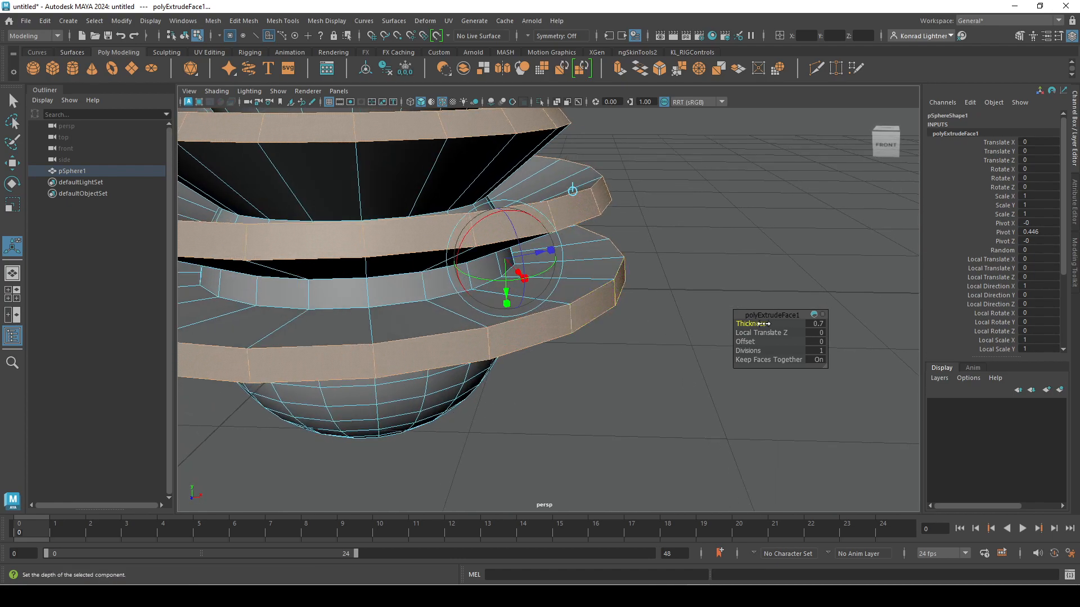
{"action": "key", "text": "ctrl+z"}
{"action": "left_click_drag", "start_coordinate": [753, 335], "coordinate": [758, 335]}
{"action": "key", "text": "ctrl+z"}
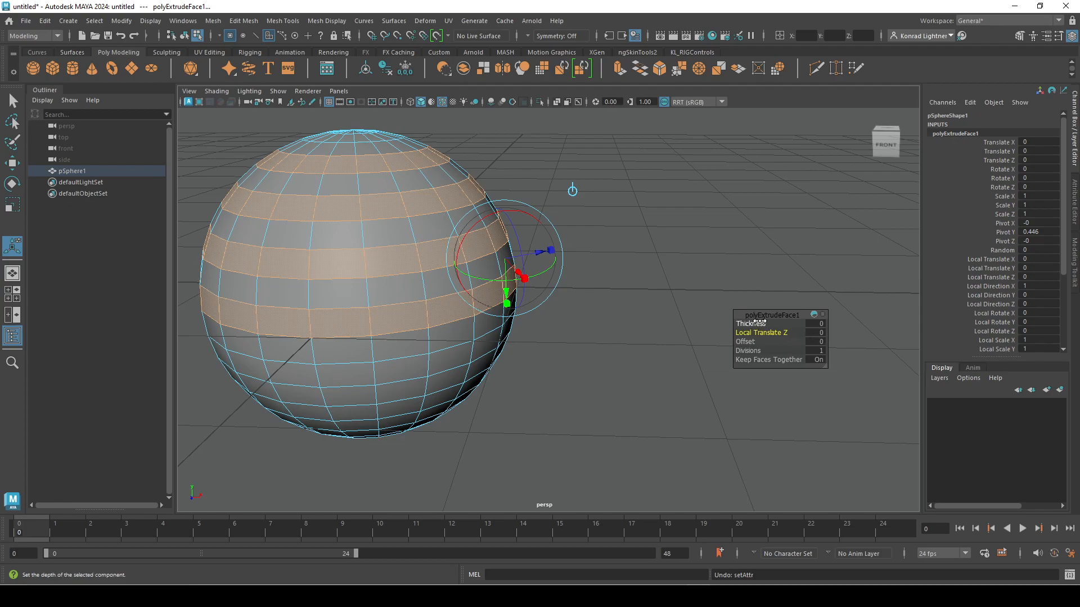
- Set the extrusion's Thickness to 0.8 and its Divisions to 6
{"action": "left_click_drag", "start_coordinate": [760, 321], "coordinate": [767, 321]}
{"action": "right_click_drag", "start_coordinate": [637, 383], "coordinate": [488, 351], "text": "alt"}
{"action": "middle_click_drag", "start_coordinate": [498, 358], "coordinate": [522, 385], "text": "alt"}
{"action": "right_click_drag", "start_coordinate": [522, 386], "coordinate": [730, 382], "text": "alt"}
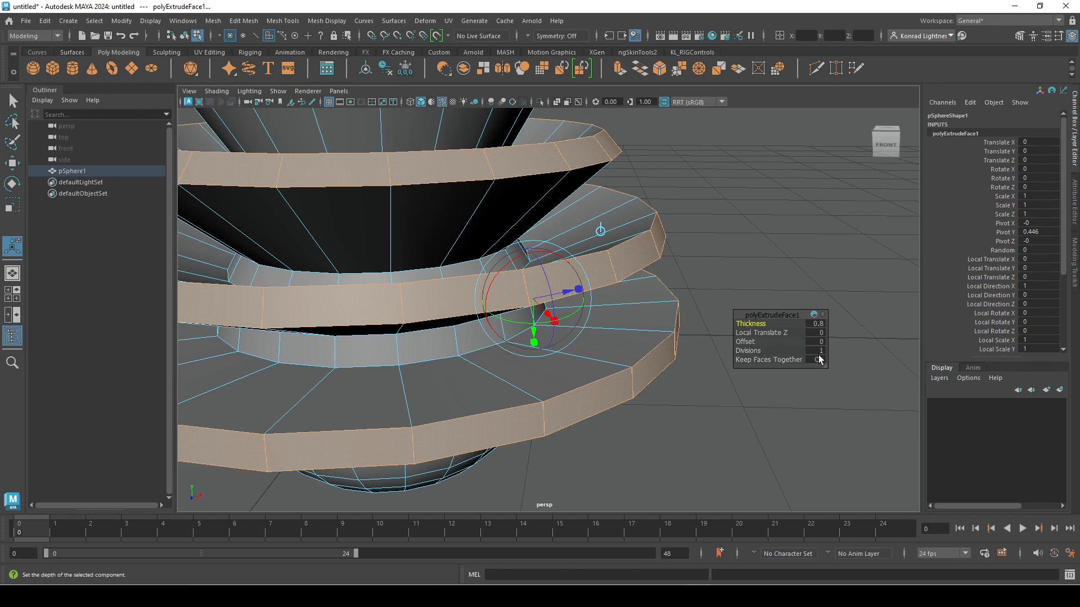
{"action": "left_click", "coordinate": [774, 351]}
{"action": "middle_click_drag", "start_coordinate": [760, 351], "coordinate": [786, 351]}
{"action": "left_click_drag", "start_coordinate": [523, 447], "coordinate": [786, 422], "text": "alt"}
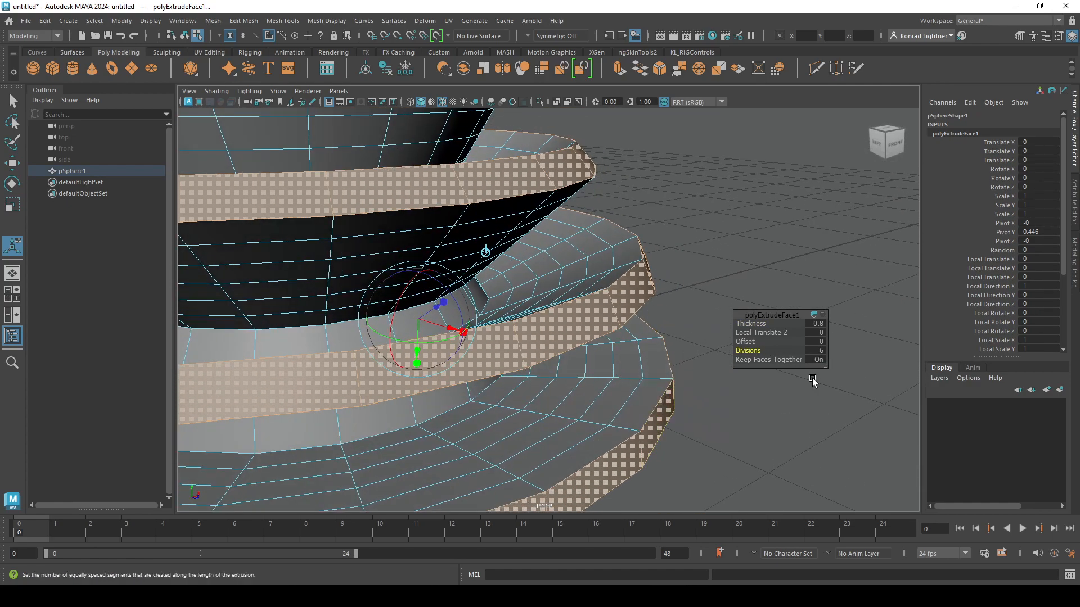
- Turn Keep Faces Together off, examine the separately extruded blocks, and turn the option back on
{"action": "left_click", "coordinate": [779, 360]}
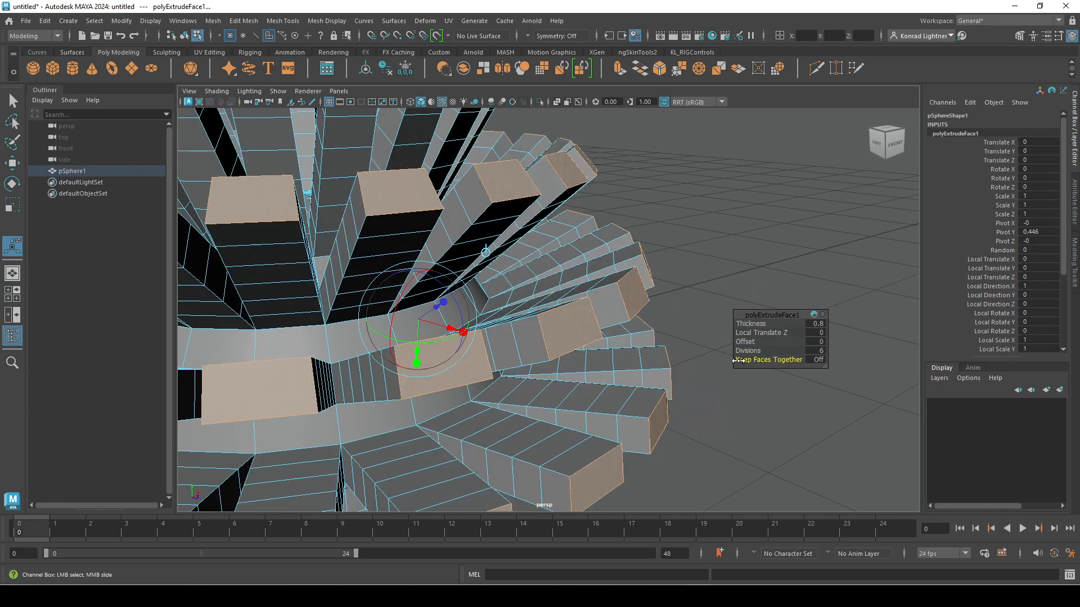
{"action": "left_click_drag", "start_coordinate": [741, 376], "coordinate": [511, 360], "text": "alt"}
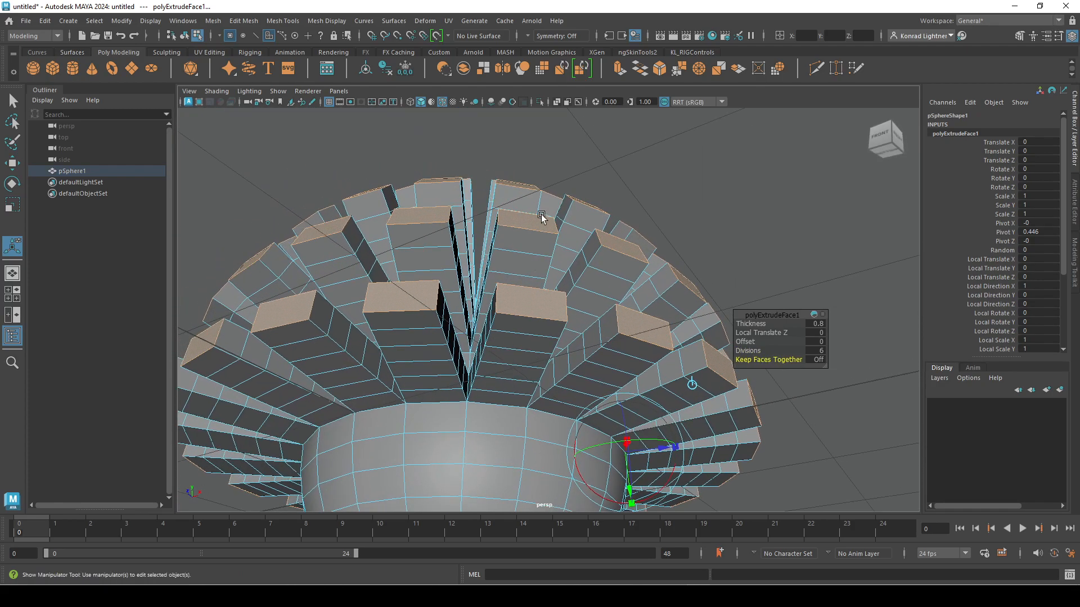
{"action": "right_click_drag", "start_coordinate": [514, 260], "coordinate": [238, 244], "text": "alt"}
{"action": "left_click_drag", "start_coordinate": [415, 248], "coordinate": [562, 281], "text": "alt"}
{"action": "right_click_drag", "start_coordinate": [562, 281], "coordinate": [696, 296], "text": "alt"}
{"action": "left_click_drag", "start_coordinate": [791, 359], "coordinate": [982, 349]}
- Leave the extrusion by clearing the face selection and return the sphere to object mode
{"action": "right_click_drag", "start_coordinate": [629, 350], "coordinate": [686, 429], "text": "alt"}
{"action": "left_click", "coordinate": [829, 425]}
{"action": "right_click_drag", "start_coordinate": [829, 425], "coordinate": [575, 339], "text": "alt"}
{"action": "left_click_drag", "start_coordinate": [575, 339], "coordinate": [678, 394], "text": "alt"}
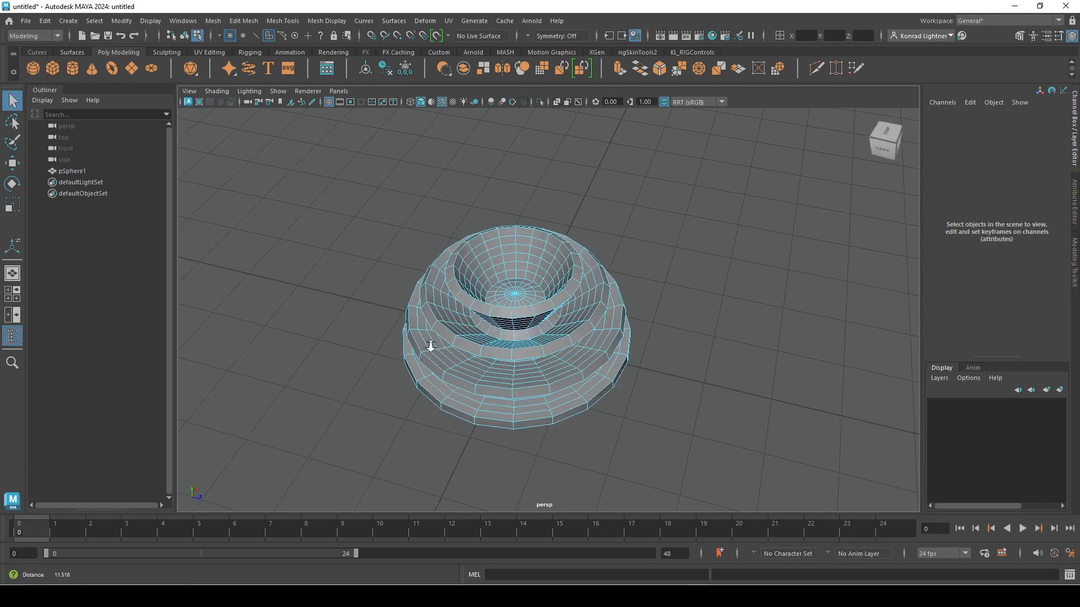
{"action": "left_click_drag", "start_coordinate": [424, 344], "coordinate": [495, 231], "text": "alt"}
{"action": "right_click_drag", "start_coordinate": [495, 231], "coordinate": [521, 195]}
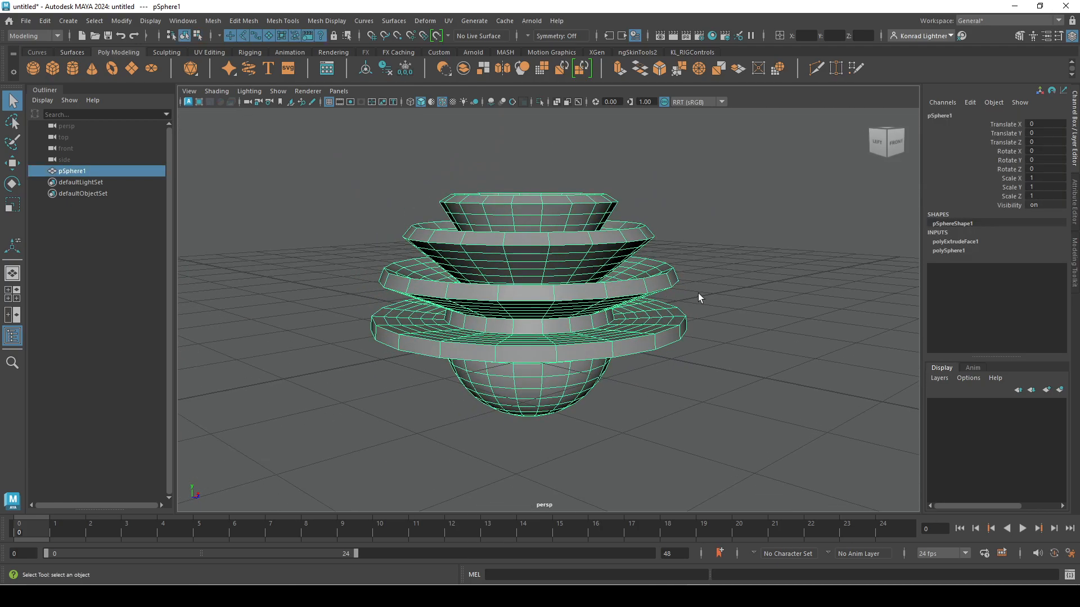
- Insert an edge loop around the sphere body just below the lowest extruded ring
{"action": "right_click", "coordinate": [638, 253], "text": "shift"}
{"action": "right_click", "coordinate": [639, 252], "text": "shift"}
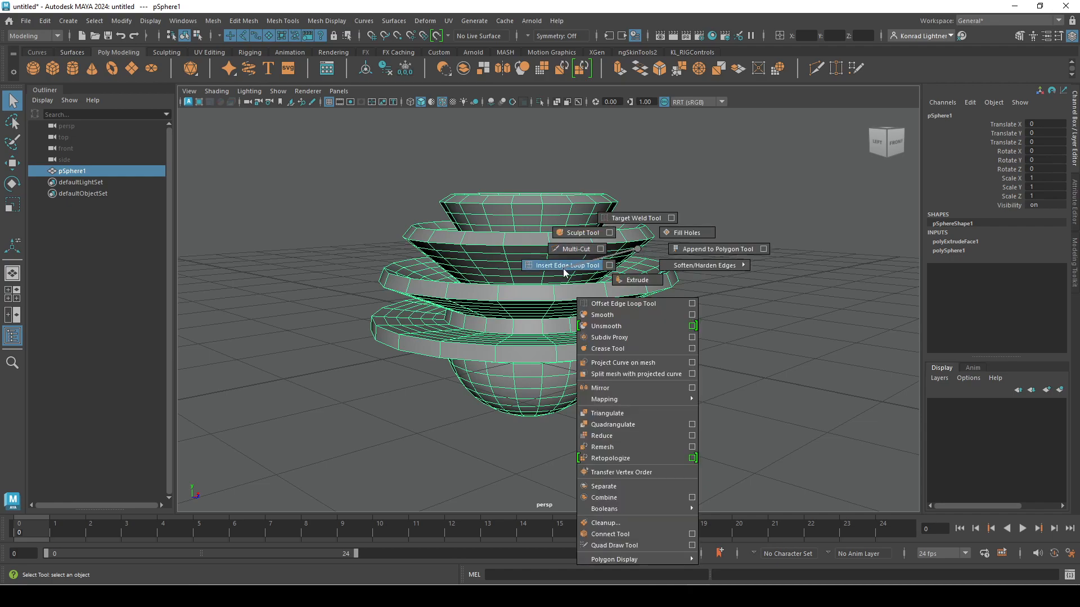
{"action": "left_click", "coordinate": [590, 267]}
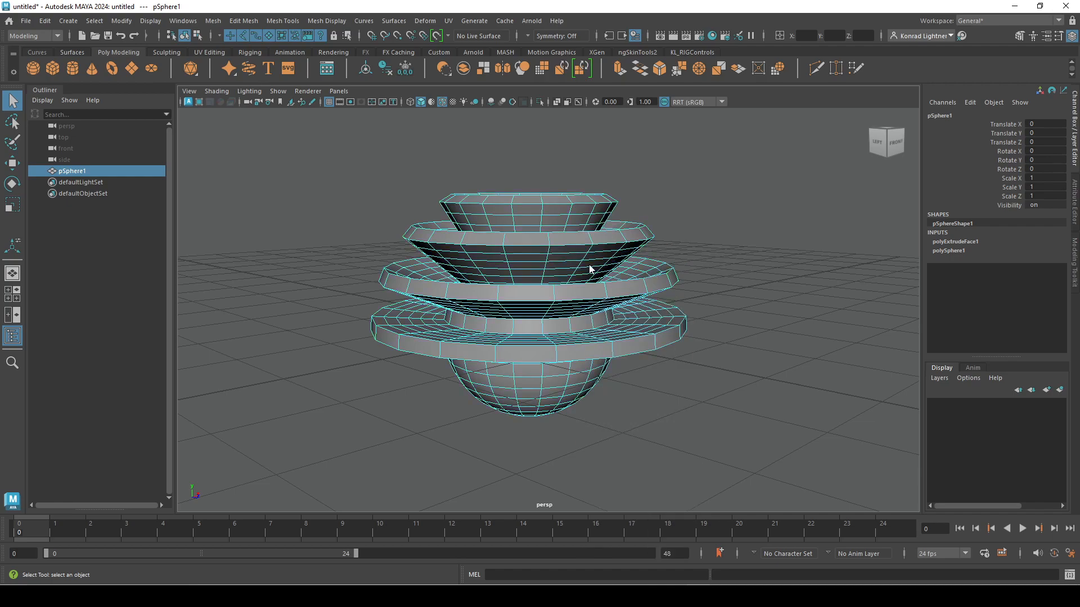
{"action": "left_click_drag", "start_coordinate": [618, 270], "coordinate": [679, 341], "text": "alt"}
{"action": "left_click", "coordinate": [564, 283]}
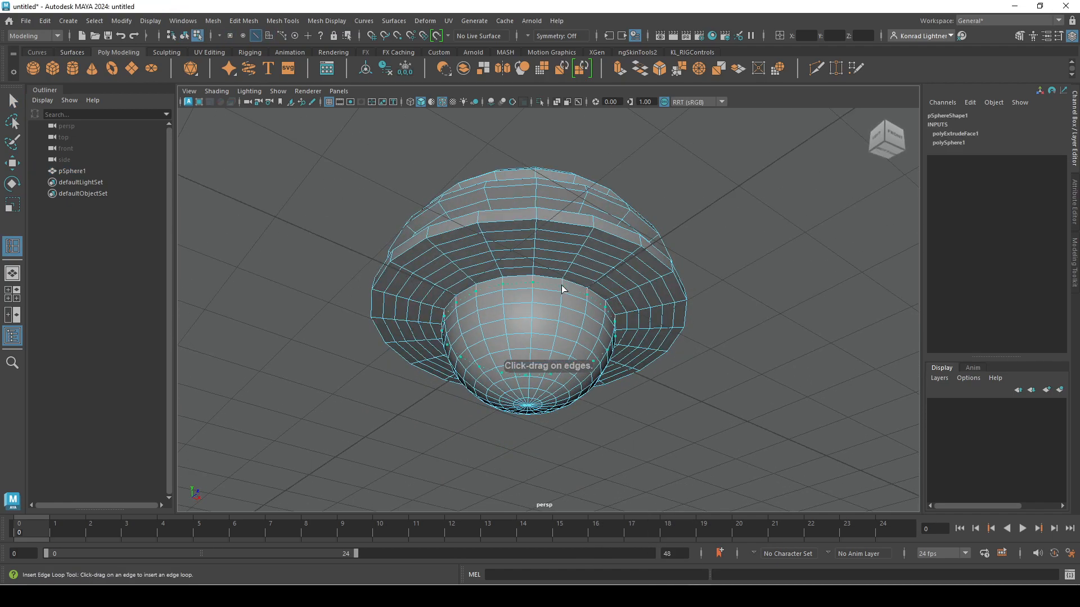
- Try inserting an edge loop through the outer rim of the lowest extruded ring, and undo it
{"action": "right_click_drag", "start_coordinate": [581, 260], "coordinate": [633, 261], "text": "alt"}
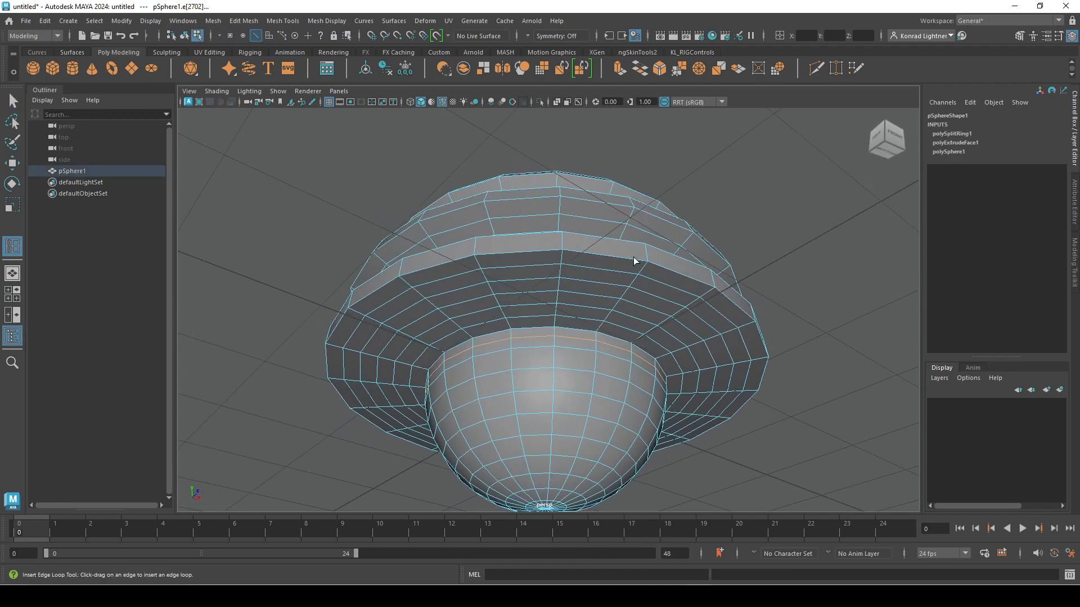
{"action": "left_click", "coordinate": [649, 256]}
{"action": "right_click_drag", "start_coordinate": [578, 295], "coordinate": [714, 305], "text": "alt"}
{"action": "middle_click_drag", "start_coordinate": [692, 307], "coordinate": [574, 333], "text": "alt"}
{"action": "left_click_drag", "start_coordinate": [572, 334], "coordinate": [623, 375], "text": "alt"}
{"action": "key", "text": "ctrl+z"}
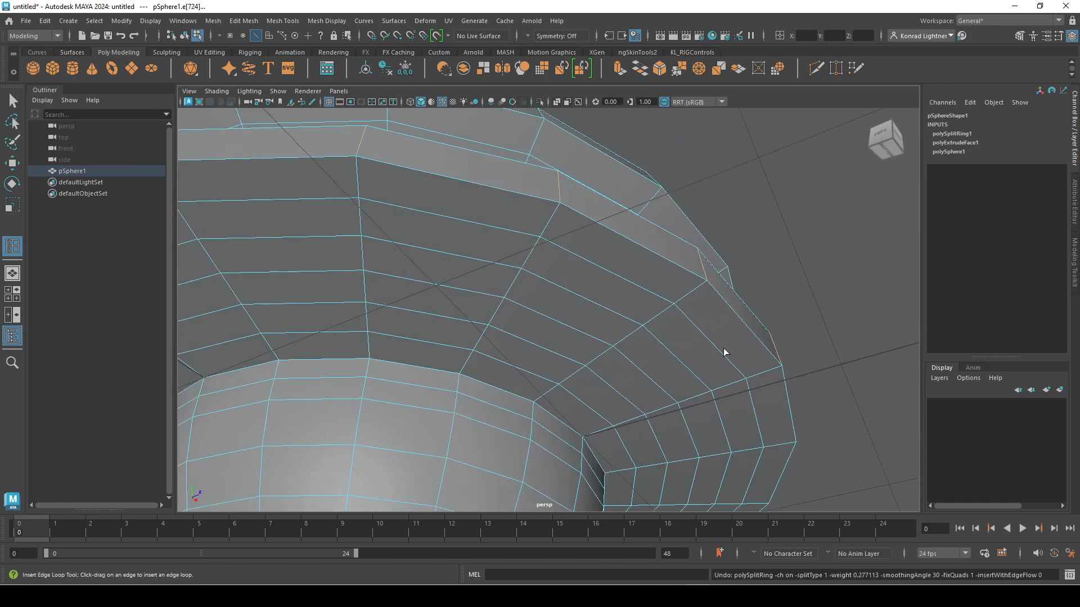
- Insert supporting edge loops along the lower outer edge of the lowest extruded ring
{"action": "left_click", "coordinate": [705, 288]}
{"action": "left_click_drag", "start_coordinate": [704, 276], "coordinate": [704, 274]}
{"action": "key", "text": "ctrl+z"}
{"action": "right_click_drag", "start_coordinate": [762, 306], "coordinate": [630, 298], "text": "alt"}
{"action": "left_click_drag", "start_coordinate": [630, 298], "coordinate": [624, 331], "text": "alt"}
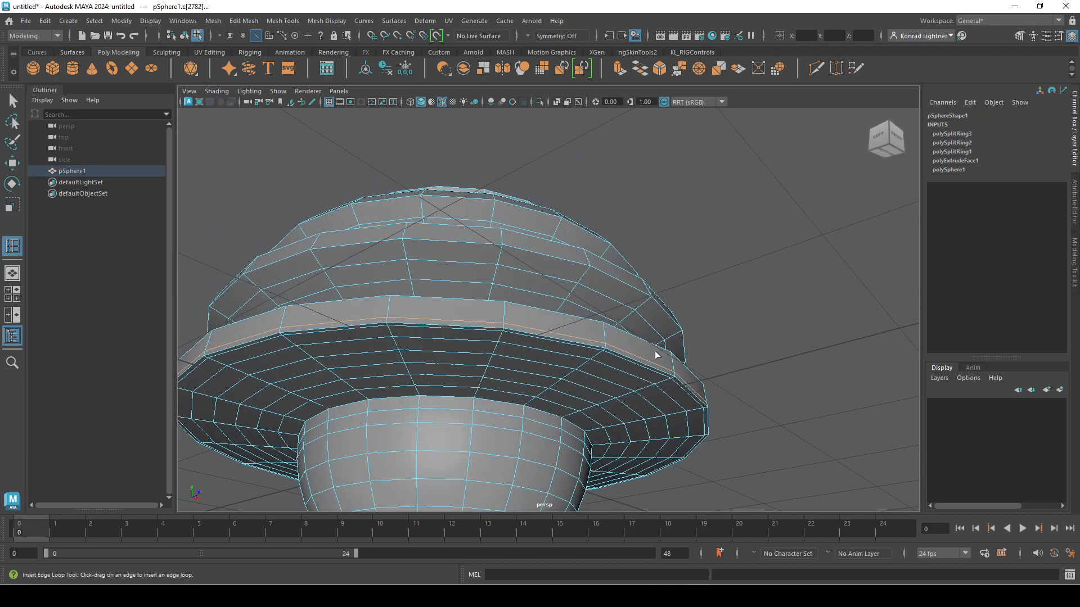
- Try inserting a vertical edge loop from the top pole down across the extruded rings, and undo it
{"action": "left_click_drag", "start_coordinate": [401, 332], "coordinate": [759, 384], "text": "alt"}
{"action": "right_click_drag", "start_coordinate": [760, 380], "coordinate": [857, 299], "text": "alt"}
{"action": "left_click_drag", "start_coordinate": [639, 232], "coordinate": [631, 281], "text": "alt"}
{"action": "middle_click_drag", "start_coordinate": [590, 242], "coordinate": [584, 358], "text": "alt"}
{"action": "left_click_drag", "start_coordinate": [567, 354], "coordinate": [564, 371], "text": "alt"}
{"action": "middle_click_drag", "start_coordinate": [553, 413], "coordinate": [543, 369], "text": "alt"}
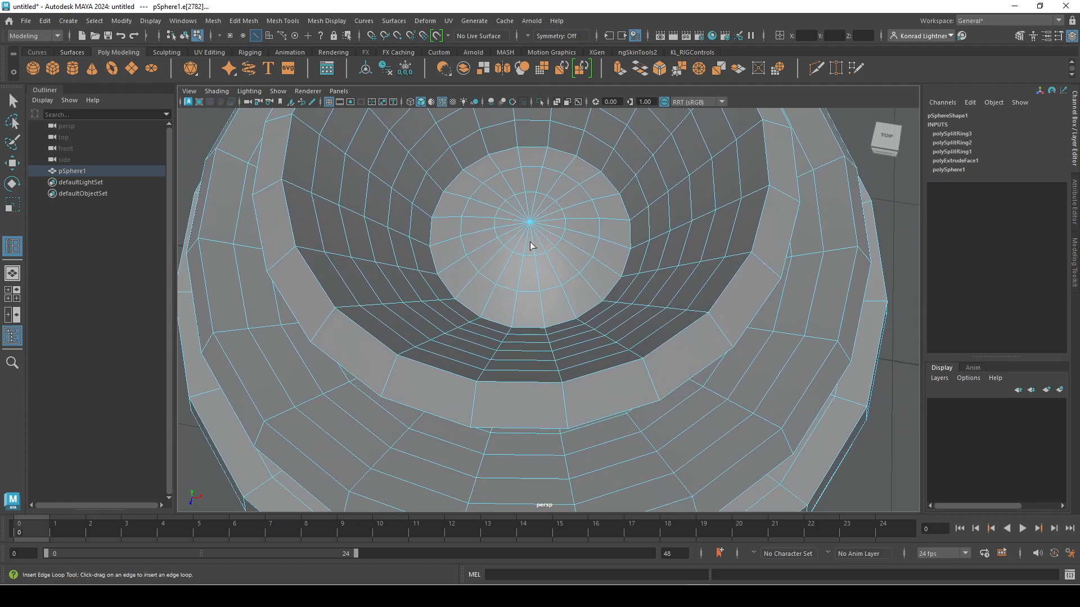
{"action": "left_click_drag", "start_coordinate": [524, 379], "coordinate": [526, 382]}
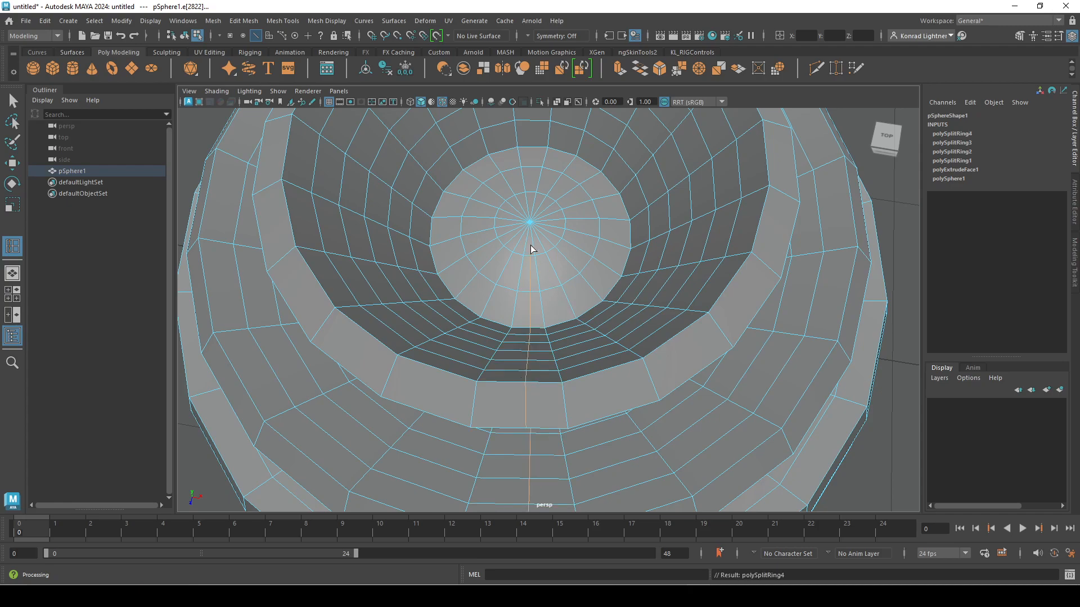
{"action": "key", "text": "ctrl+z"}
- Insert a horizontal edge loop around the middle of the smooth lower hemisphere
{"action": "right_click_drag", "start_coordinate": [619, 331], "coordinate": [492, 361], "text": "alt"}
{"action": "left_click_drag", "start_coordinate": [492, 362], "coordinate": [471, 271], "text": "alt"}
{"action": "middle_click_drag", "start_coordinate": [500, 348], "coordinate": [482, 134], "text": "alt"}
{"action": "right_click_drag", "start_coordinate": [457, 235], "coordinate": [531, 229], "text": "alt"}
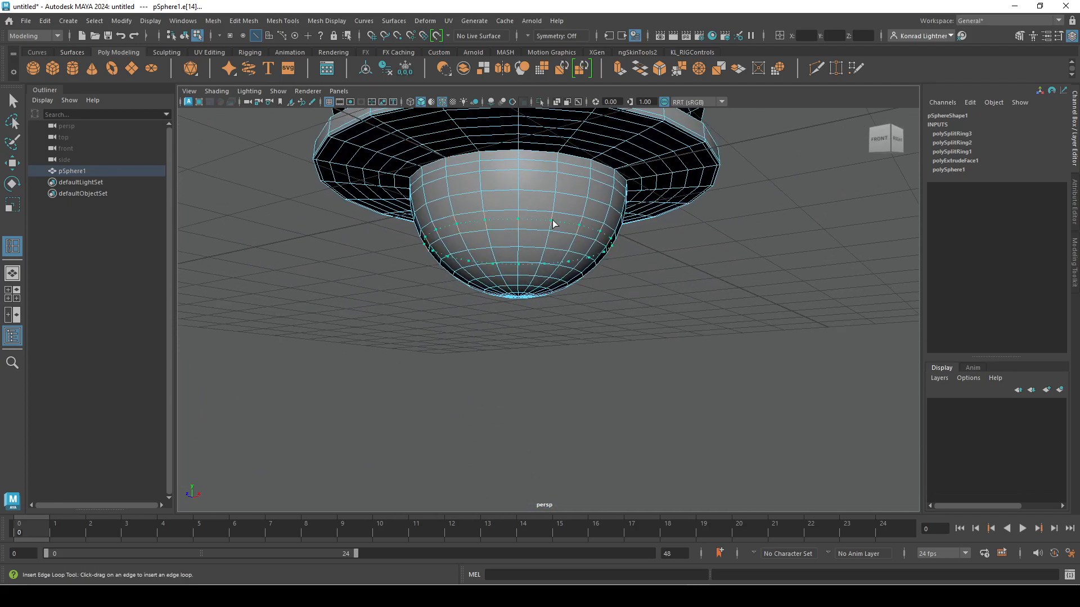
{"action": "left_click", "coordinate": [554, 223]}
- Scale the new edge loop on the lower hemisphere outward to form a protruding lip
{"action": "left_click_drag", "start_coordinate": [564, 357], "coordinate": [568, 308], "text": "alt"}
{"action": "right_click_drag", "start_coordinate": [569, 308], "coordinate": [582, 382], "text": "alt"}
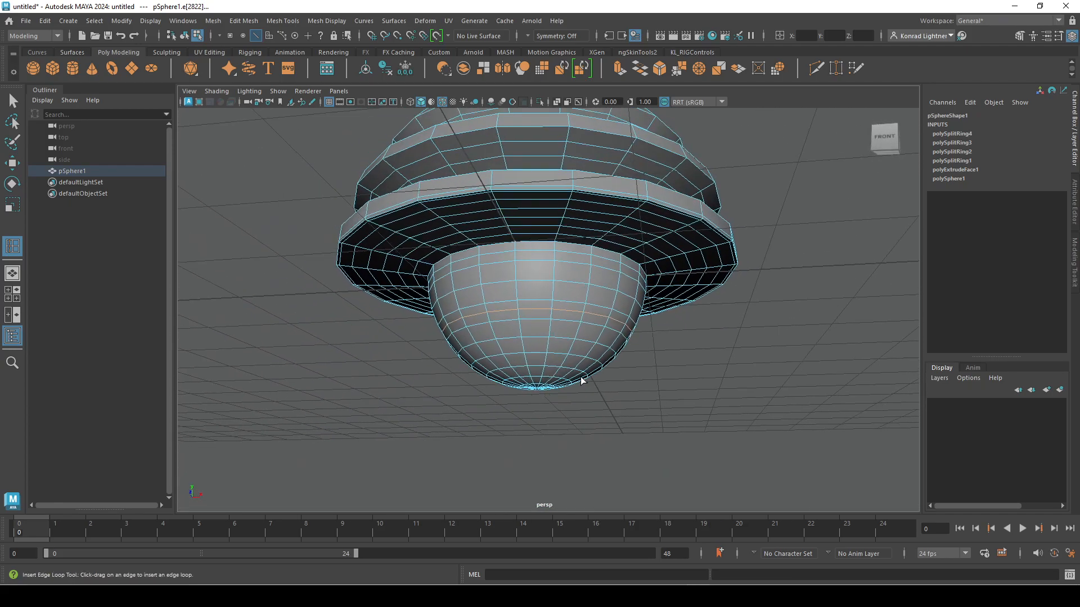
{"action": "key", "text": "r"}
{"action": "left_click_drag", "start_coordinate": [535, 333], "coordinate": [677, 378]}
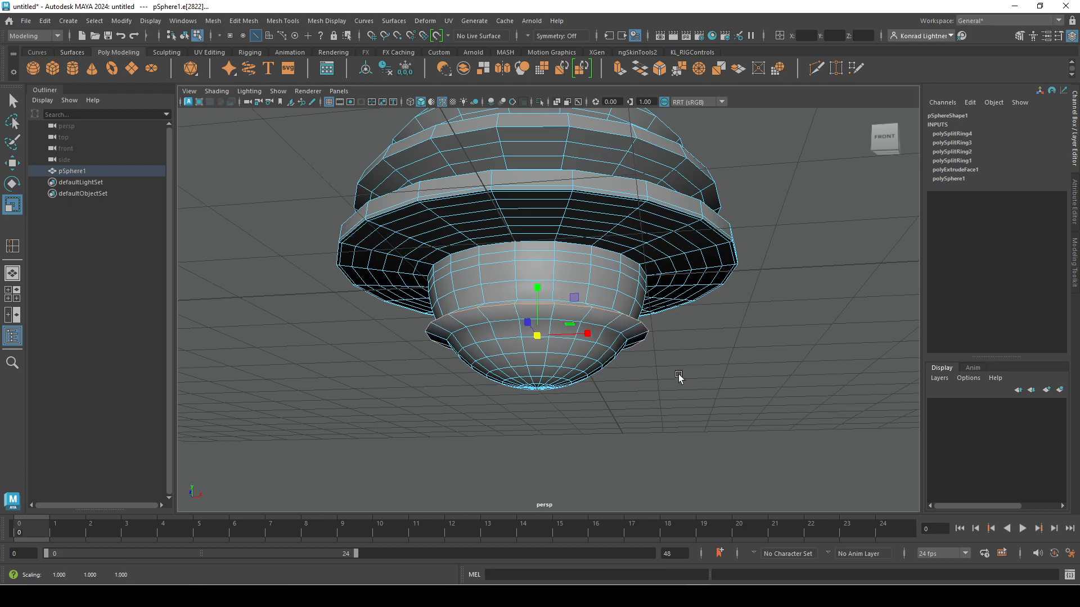
- Return the sphere to object mode and clear the selection
{"action": "right_click_drag", "start_coordinate": [677, 378], "coordinate": [566, 386], "text": "alt"}
{"action": "left_click_drag", "start_coordinate": [566, 386], "coordinate": [549, 300], "text": "alt"}
{"action": "right_click_drag", "start_coordinate": [548, 300], "coordinate": [590, 264]}
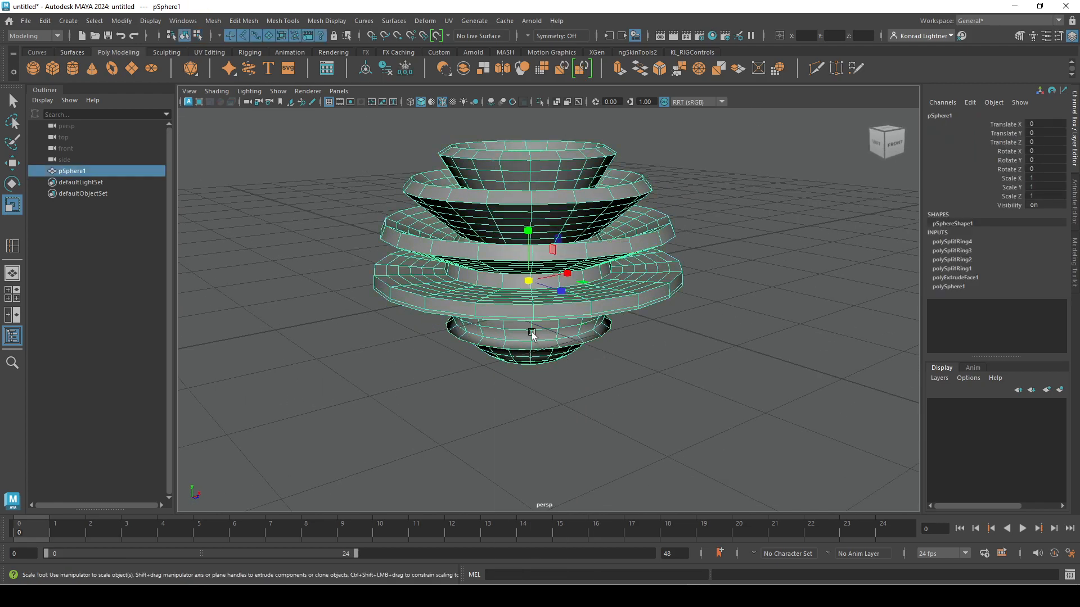
{"action": "left_click_drag", "start_coordinate": [699, 437], "coordinate": [619, 465], "text": "alt"}
{"action": "key", "text": "w"}
{"action": "left_click", "coordinate": [676, 410]}
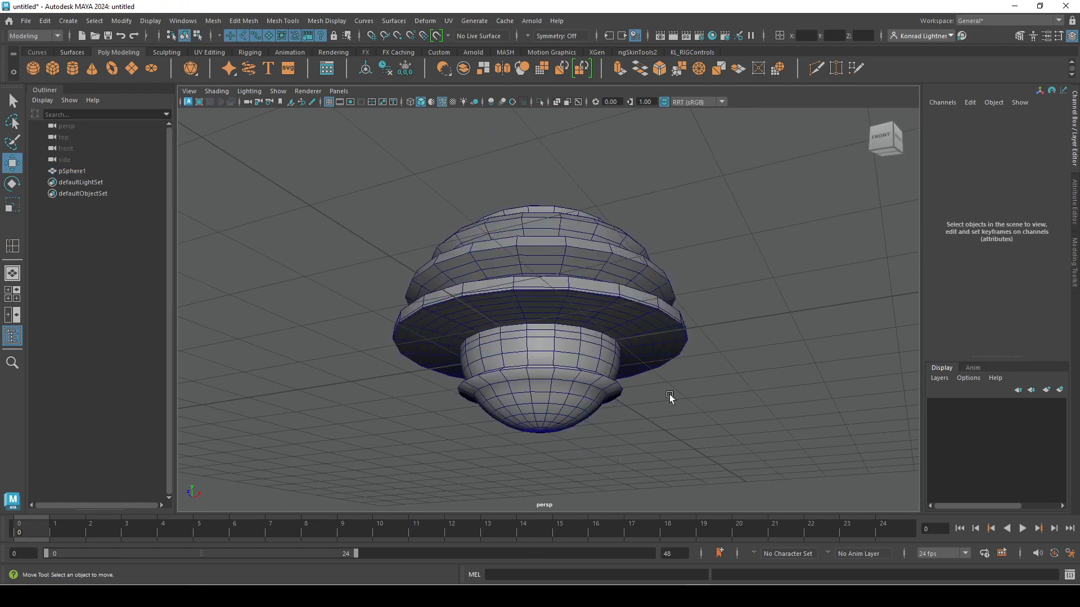
- Slice a diagonal cut through the stacked rings and lower hemisphere with the Multi-Cut tool
{"action": "mouse_move", "coordinate": [575, 263]}
{"action": "right_mouse_down"}
{"action": "mouse_move", "coordinate": [575, 279]}
{"action": "mouse_move", "coordinate": [625, 326]}
{"action": "mouse_move", "coordinate": [643, 321]}
{"action": "mouse_move", "coordinate": [635, 289]}
{"action": "mouse_move", "coordinate": [580, 269]}
{"action": "right_mouse_up"}
{"action": "left_click", "coordinate": [619, 316]}
{"action": "scroll", "coordinate": [758, 441], "scroll_direction": "up", "scroll_amount": 5}
{"action": "middle_click_drag", "start_coordinate": [575, 413], "coordinate": [587, 302], "text": "alt"}
{"action": "right_click_drag", "start_coordinate": [587, 302], "coordinate": [388, 298], "text": "alt"}
{"action": "left_click_drag", "start_coordinate": [388, 298], "coordinate": [396, 336], "text": "alt"}
{"action": "middle_click_drag", "start_coordinate": [395, 284], "coordinate": [406, 348], "text": "alt"}
{"action": "left_click_drag", "start_coordinate": [410, 352], "coordinate": [445, 244], "text": "alt"}
{"action": "left_click_drag", "start_coordinate": [599, 441], "coordinate": [635, 445]}
{"action": "scroll", "coordinate": [635, 446], "scroll_direction": "up", "scroll_amount": 2}
{"action": "scroll", "coordinate": [591, 359], "scroll_direction": "up", "scroll_amount": 4}
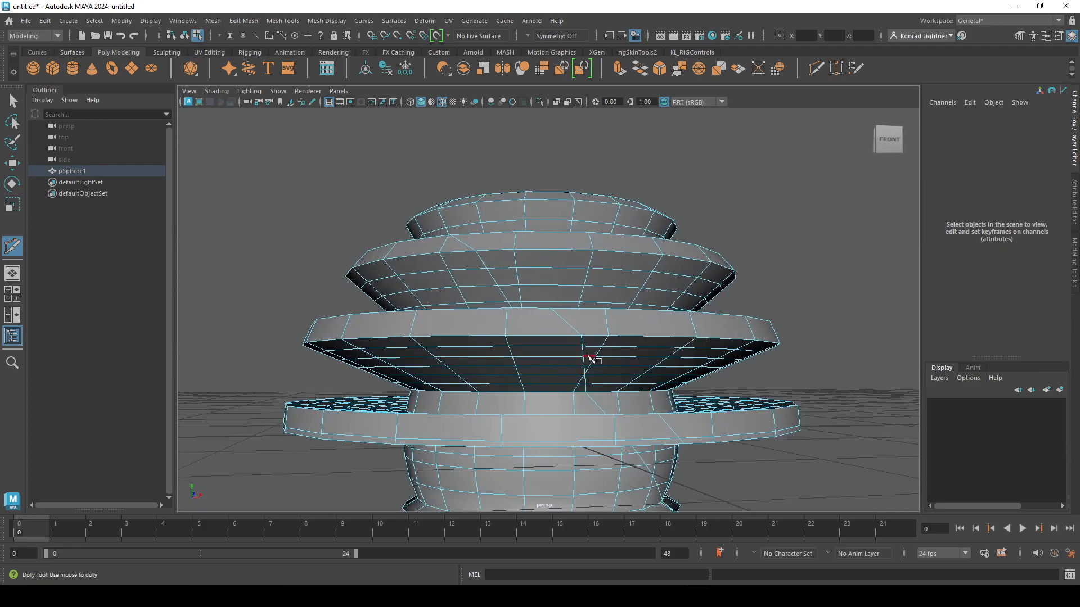
- Slice a second diagonal Multi-Cut line through the model, crossing the first one
{"action": "right_click_drag", "start_coordinate": [550, 342], "coordinate": [446, 300], "text": "alt"}
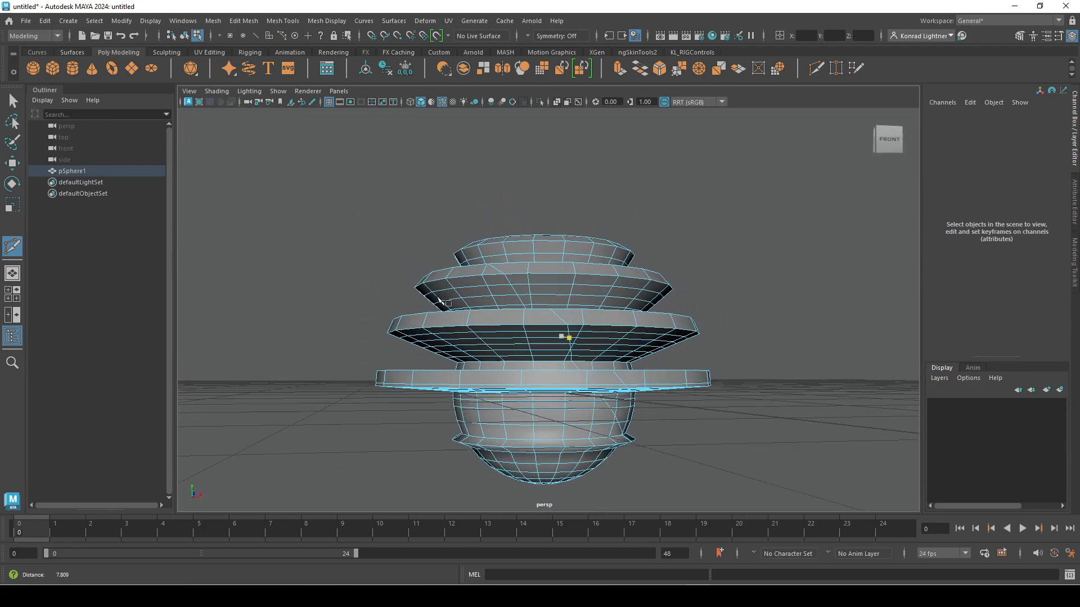
{"action": "left_click_drag", "start_coordinate": [528, 337], "coordinate": [492, 331], "text": "alt"}
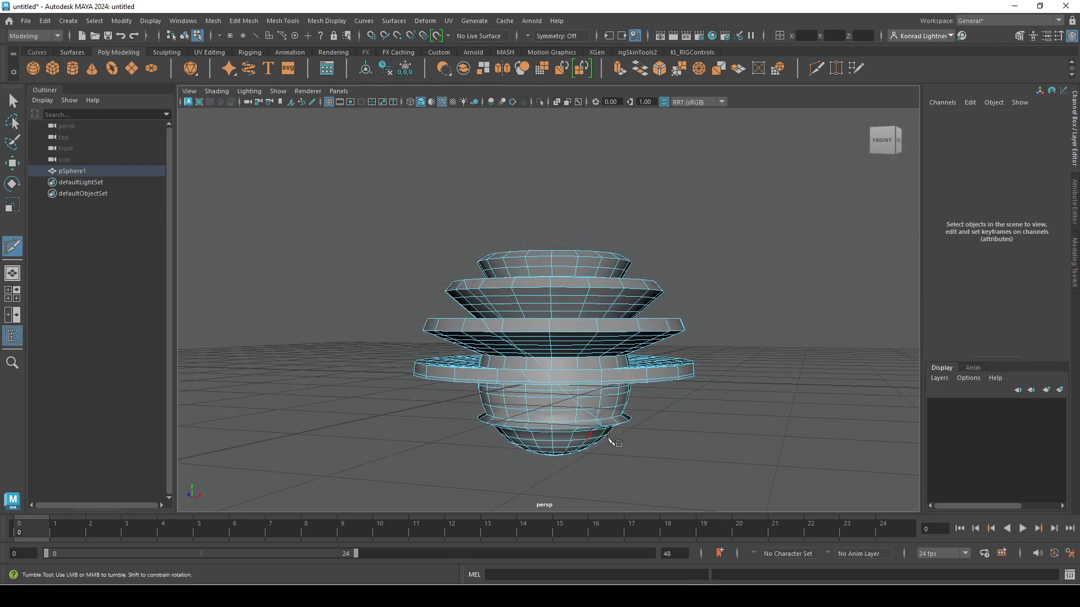
{"action": "middle_click_drag", "start_coordinate": [599, 437], "coordinate": [582, 358], "text": "alt"}
{"action": "left_click_drag", "start_coordinate": [585, 359], "coordinate": [561, 394], "text": "alt"}
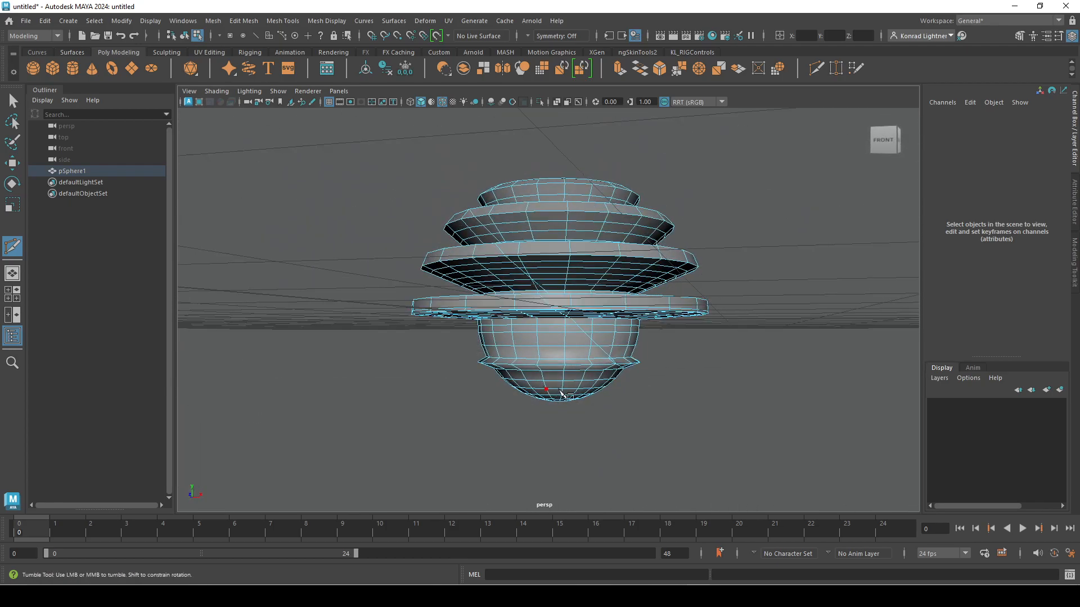
{"action": "right_click_drag", "start_coordinate": [376, 418], "coordinate": [547, 413], "text": "alt"}
{"action": "left_click_drag", "start_coordinate": [548, 413], "coordinate": [586, 369], "text": "alt"}
{"action": "right_click_drag", "start_coordinate": [636, 388], "coordinate": [492, 368], "text": "alt"}
{"action": "left_click_drag", "start_coordinate": [493, 369], "coordinate": [489, 410], "text": "alt"}
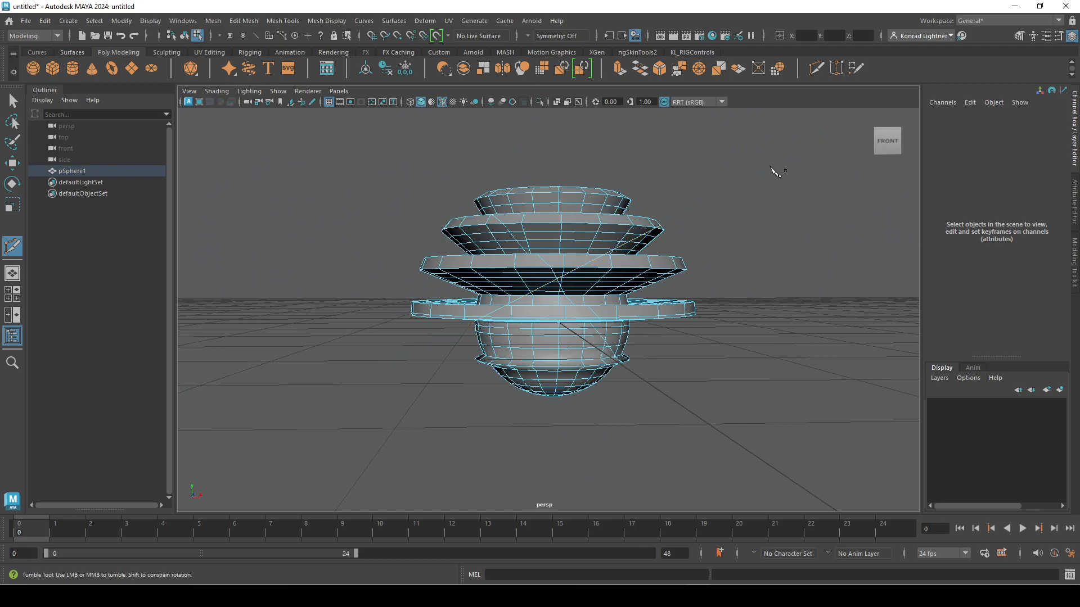
- Multi-Cut a stepped edge path from the neck onto the underside of the lowest ring, and return to object mode
{"action": "left_click_drag", "start_coordinate": [550, 420], "coordinate": [584, 415], "text": "alt"}
{"action": "right_click_drag", "start_coordinate": [583, 416], "coordinate": [670, 421], "text": "alt"}
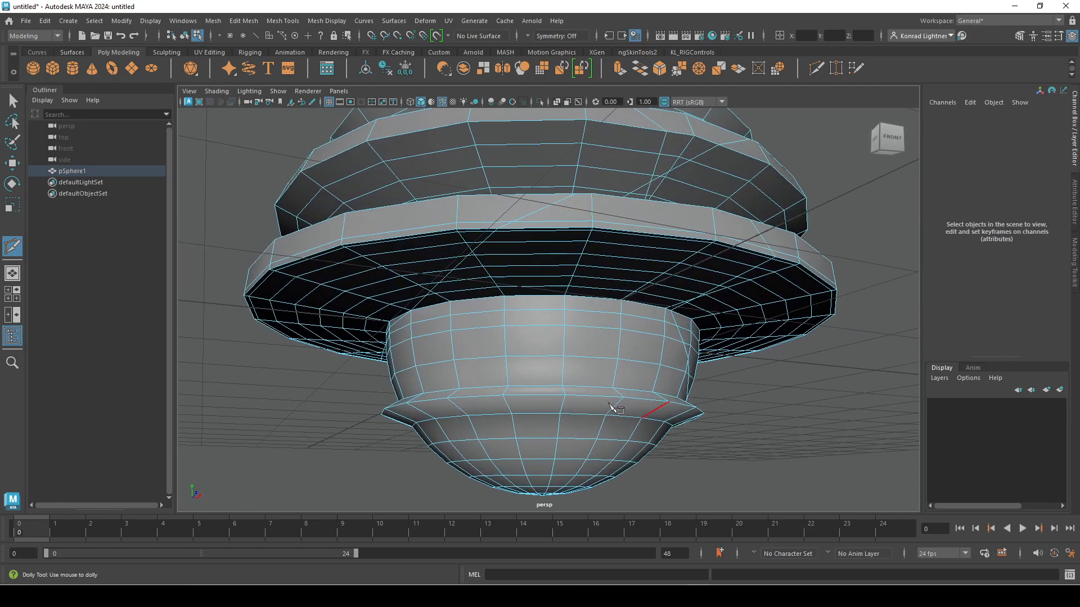
{"action": "left_click_drag", "start_coordinate": [670, 422], "coordinate": [547, 387], "text": "alt"}
{"action": "right_click_drag", "start_coordinate": [548, 388], "coordinate": [643, 380], "text": "alt"}
{"action": "left_click", "coordinate": [563, 332]}
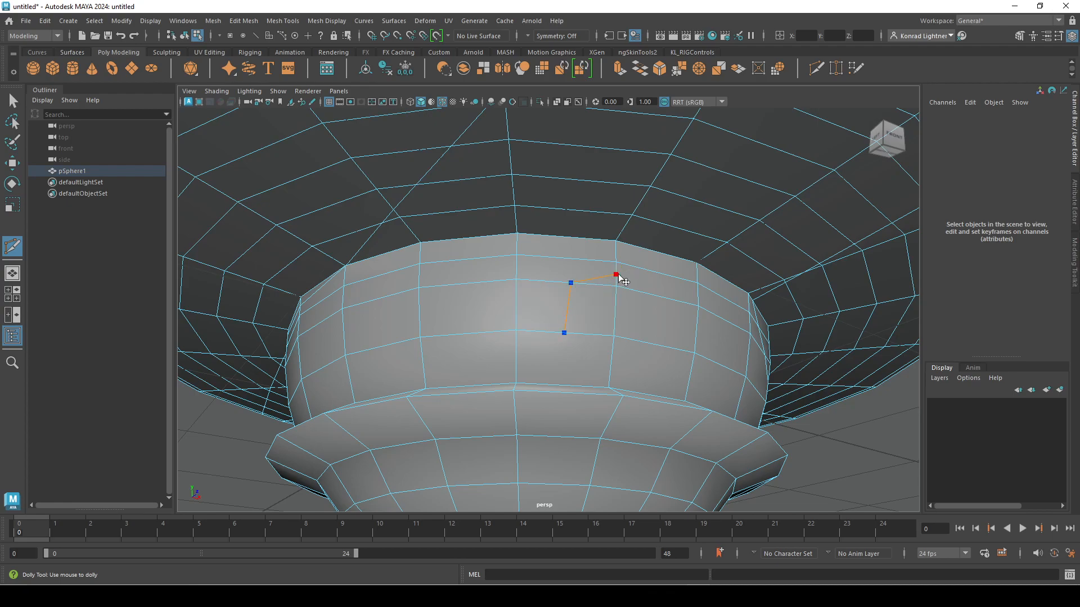
{"action": "left_click", "coordinate": [660, 273]}
{"action": "left_click", "coordinate": [680, 229]}
{"action": "key", "text": "Return"}
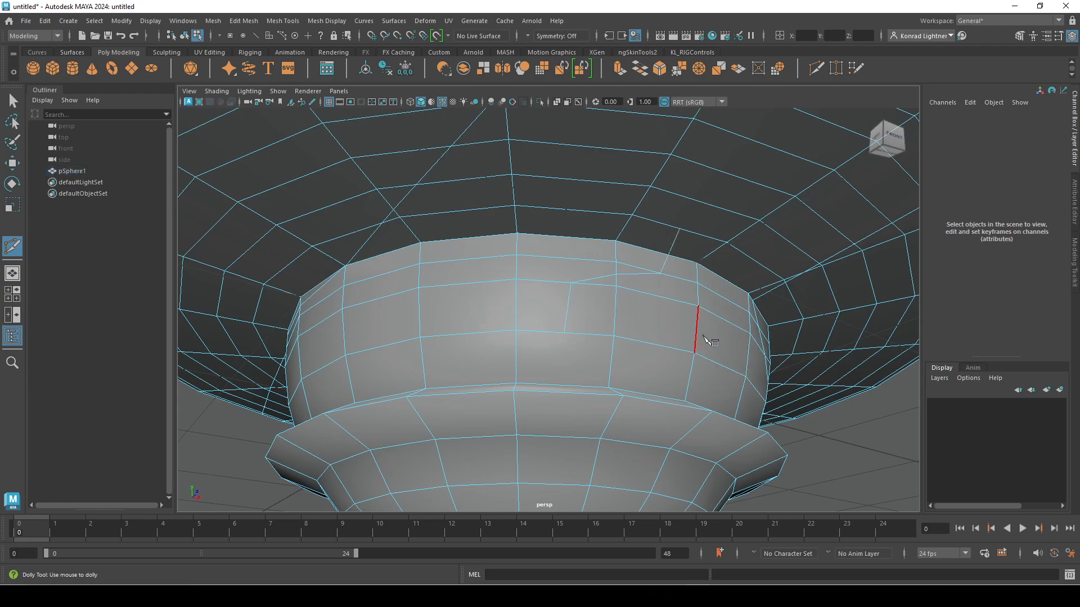
{"action": "key", "text": "w"}
{"action": "right_click_drag", "start_coordinate": [764, 385], "coordinate": [498, 337], "text": "alt"}
{"action": "right_click_drag", "start_coordinate": [595, 264], "coordinate": [649, 246]}
{"action": "left_click", "coordinate": [810, 285]}
- Try extruding the whole sphere mesh, undo it, and clear the selection
{"action": "left_click_drag", "start_coordinate": [810, 284], "coordinate": [541, 298], "text": "alt"}
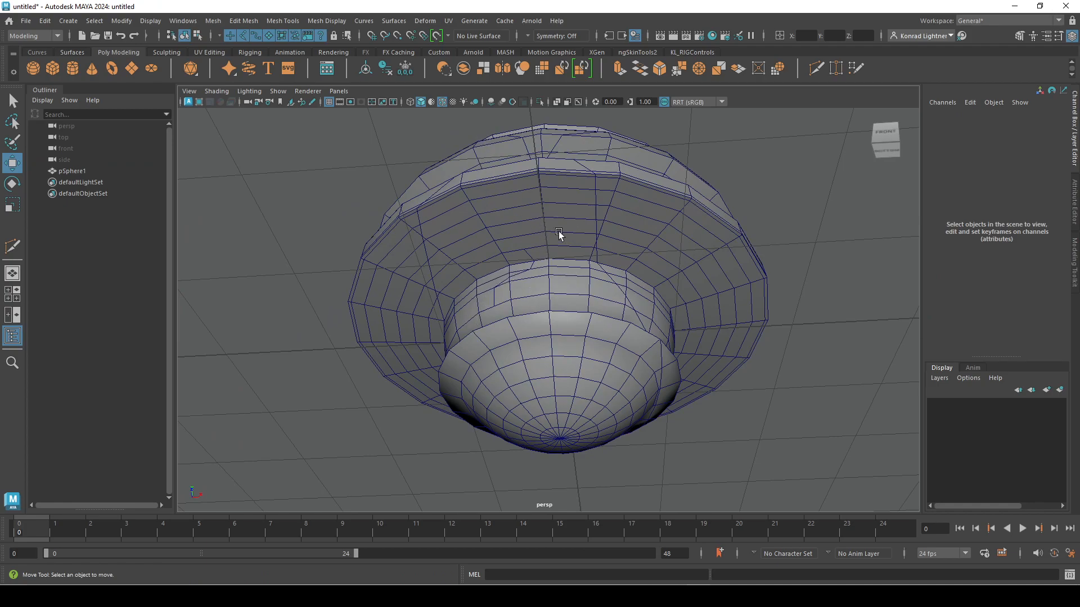
{"action": "right_click", "coordinate": [611, 266], "text": "shift"}
{"action": "left_click", "coordinate": [612, 266]}
{"action": "right_click_drag", "start_coordinate": [709, 263], "coordinate": [709, 295], "text": "shift"}
{"action": "key", "text": "ctrl+z"}
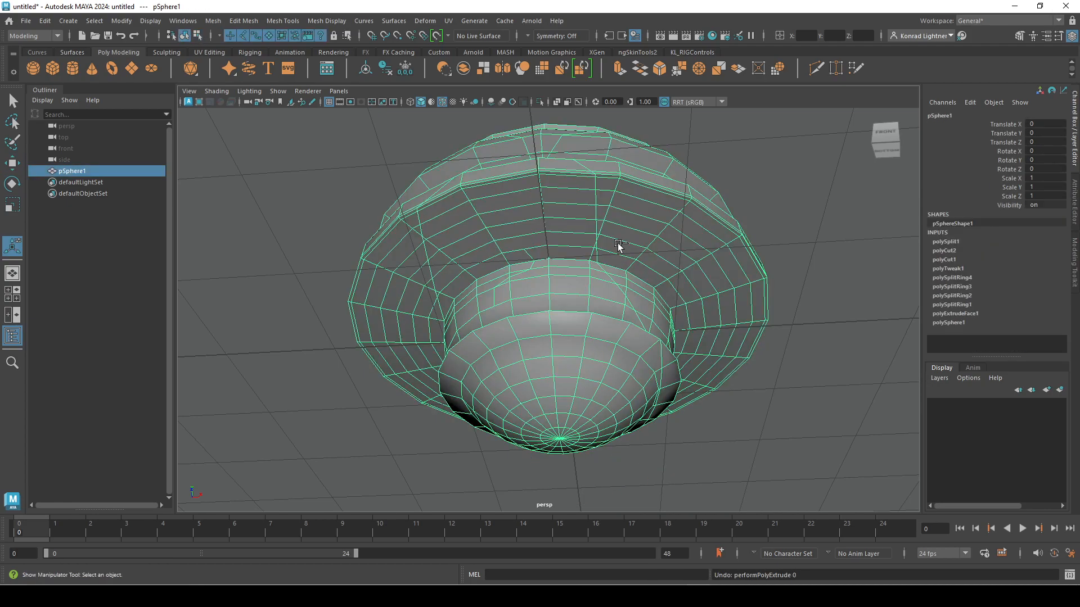
{"action": "key", "text": "q"}
{"action": "left_click", "coordinate": [795, 282]}
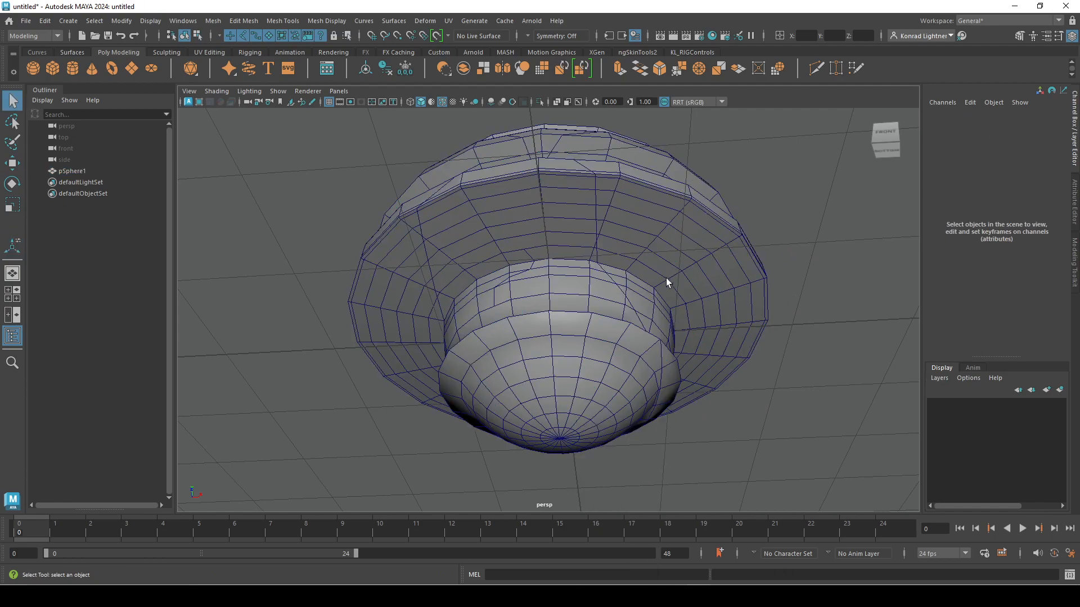
{"action": "right_click", "coordinate": [798, 271], "text": "shift"}
{"action": "right_click", "coordinate": [798, 272], "text": "shift"}
{"action": "left_click", "coordinate": [764, 313]}
{"action": "mouse_move", "coordinate": [733, 263]}
{"action": "right_mouse_down", "text": "shift"}
{"action": "mouse_move", "coordinate": [669, 279]}
{"action": "mouse_move", "coordinate": [731, 232]}
{"action": "mouse_move", "coordinate": [793, 264]}
{"action": "mouse_move", "coordinate": [734, 293]}
{"action": "mouse_move", "coordinate": [734, 265]}
{"action": "right_mouse_up", "text": "shift"}
{"action": "left_click", "coordinate": [769, 366]}
{"action": "left_click_drag", "start_coordinate": [769, 366], "coordinate": [700, 338], "text": "alt"}
- Smooth the whole sphere mesh with one division and check the rounded rim of the lowest ring
{"action": "left_click", "coordinate": [581, 299]}
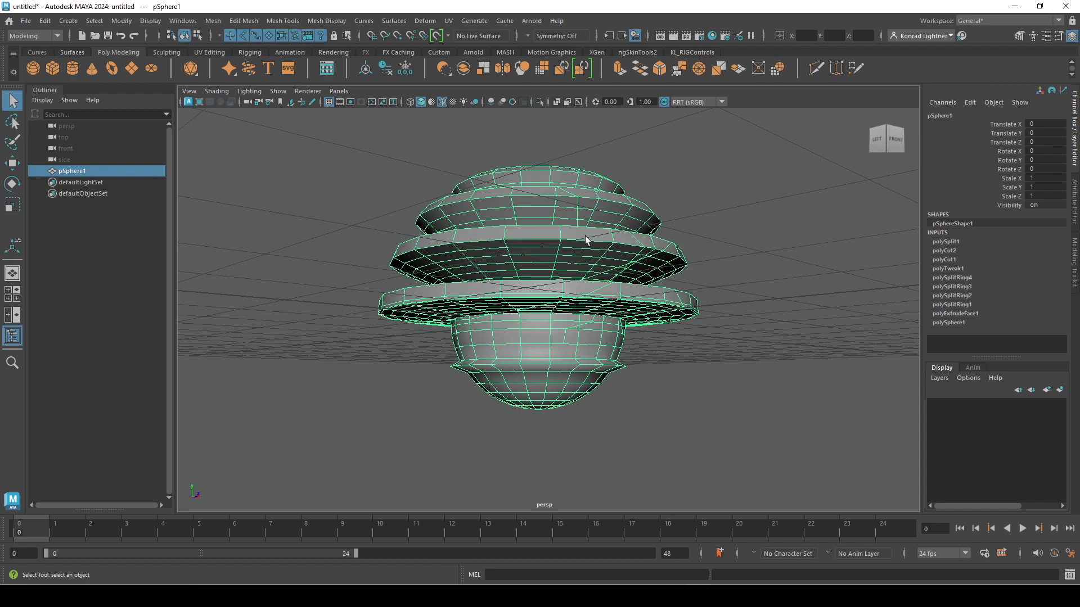
{"action": "left_click_drag", "start_coordinate": [593, 258], "coordinate": [568, 249], "text": "alt"}
{"action": "right_click", "coordinate": [567, 224], "text": "shift"}
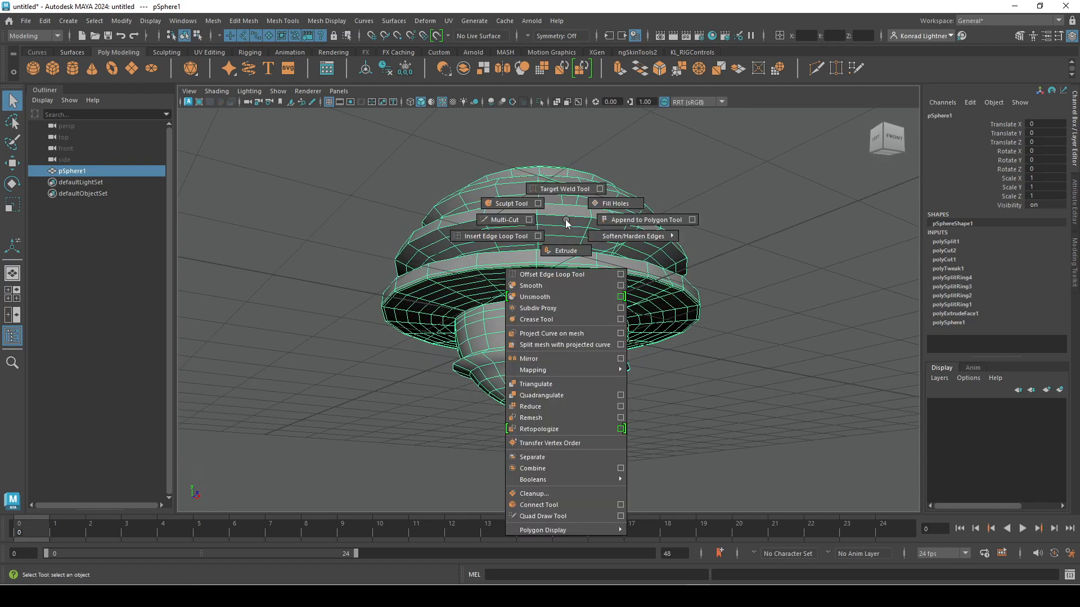
{"action": "left_click", "coordinate": [551, 291]}
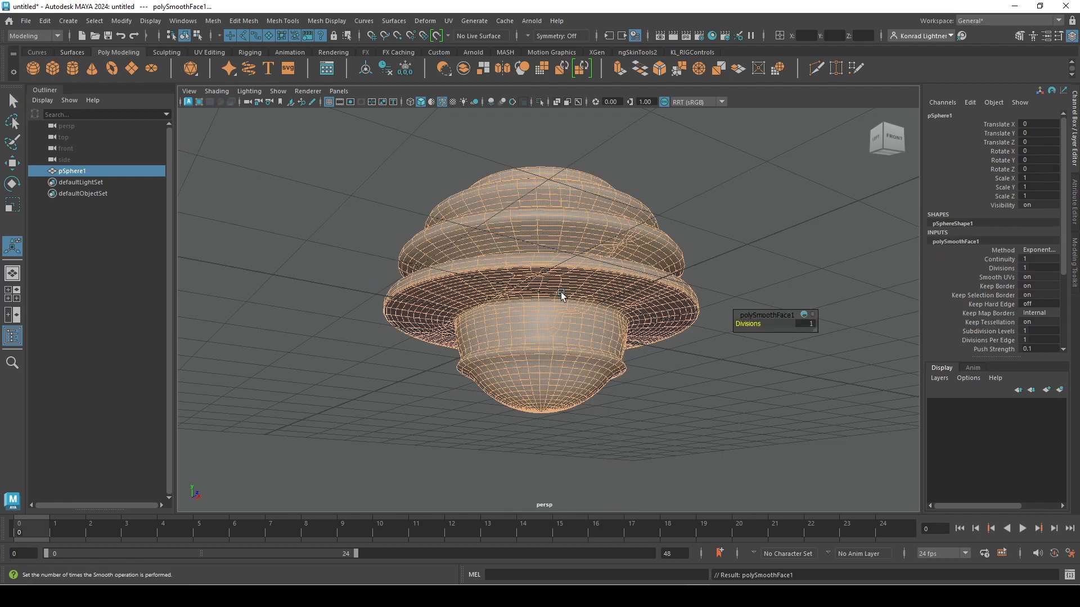
{"action": "left_click", "coordinate": [700, 393]}
{"action": "left_click_drag", "start_coordinate": [684, 398], "coordinate": [650, 429], "text": "alt"}
{"action": "right_click_drag", "start_coordinate": [651, 429], "coordinate": [734, 438], "text": "alt"}
{"action": "left_click_drag", "start_coordinate": [679, 390], "coordinate": [683, 437], "text": "alt"}
{"action": "right_click_drag", "start_coordinate": [682, 437], "coordinate": [825, 426], "text": "alt"}
{"action": "left_click_drag", "start_coordinate": [825, 426], "coordinate": [432, 330], "text": "alt"}
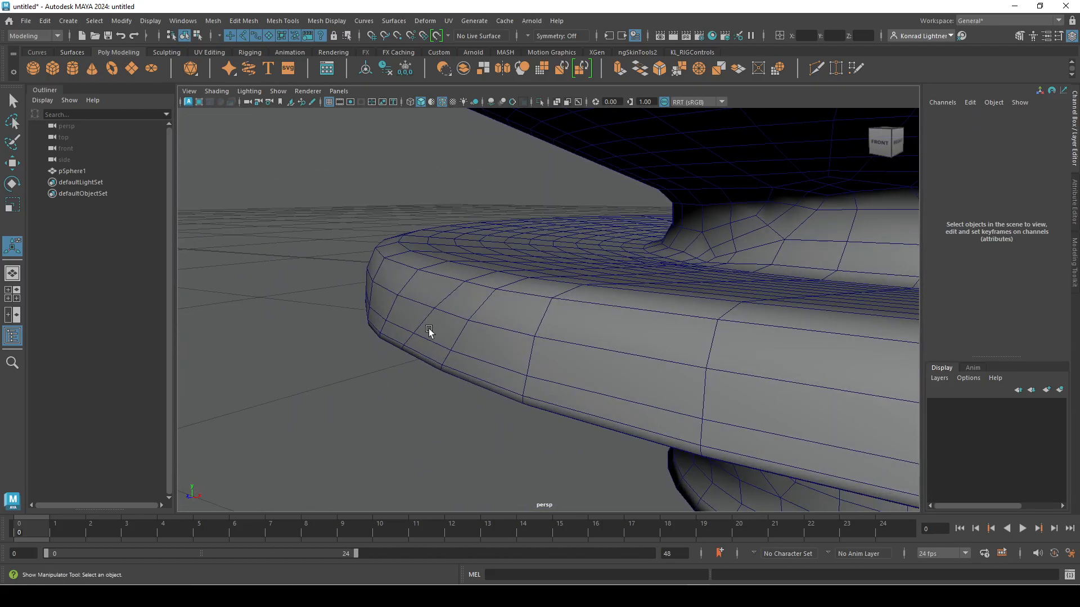
- Undo the one-division smoothing of the sphere mesh
{"action": "key", "text": "ctrl+z"}
{"action": "key", "text": "ctrl+z"}
{"action": "key", "text": "ctrl+z"}
{"action": "key", "text": "ctrl+z"}
{"action": "key", "text": "ctrl+z"}
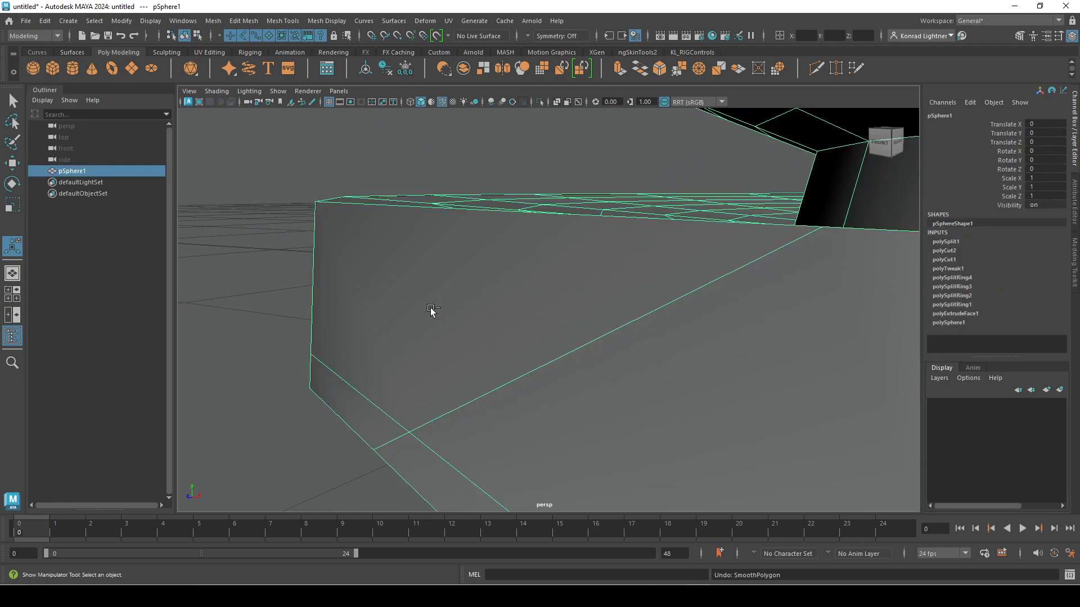
{"action": "key", "text": "ctrl+z"}
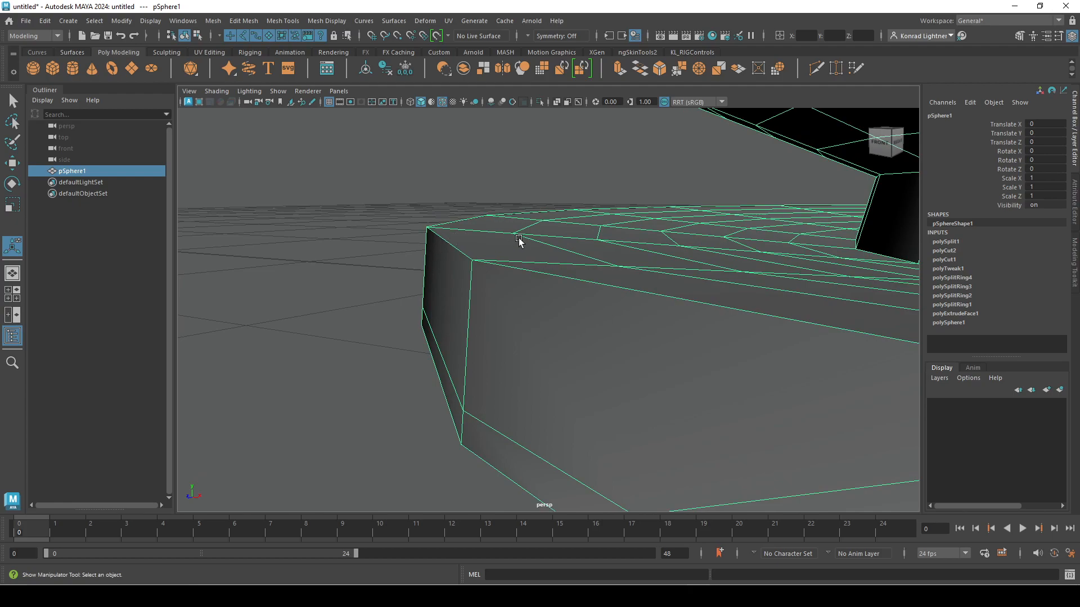
- Smooth the sphere mesh again with Divisions set to 4, and deselect it
{"action": "right_click", "coordinate": [494, 266], "text": "shift"}
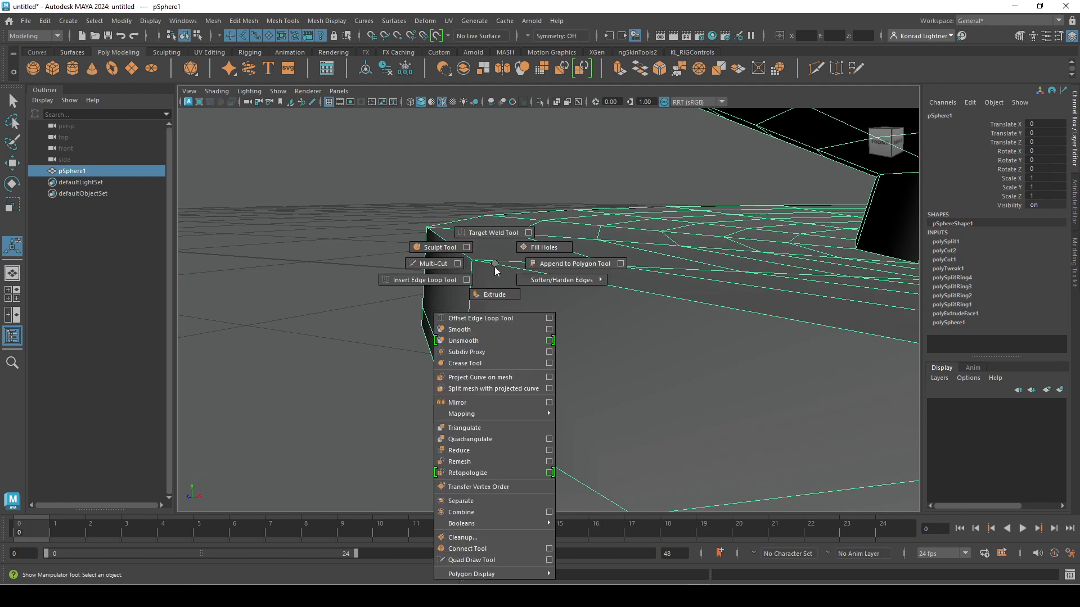
{"action": "left_click", "coordinate": [492, 330]}
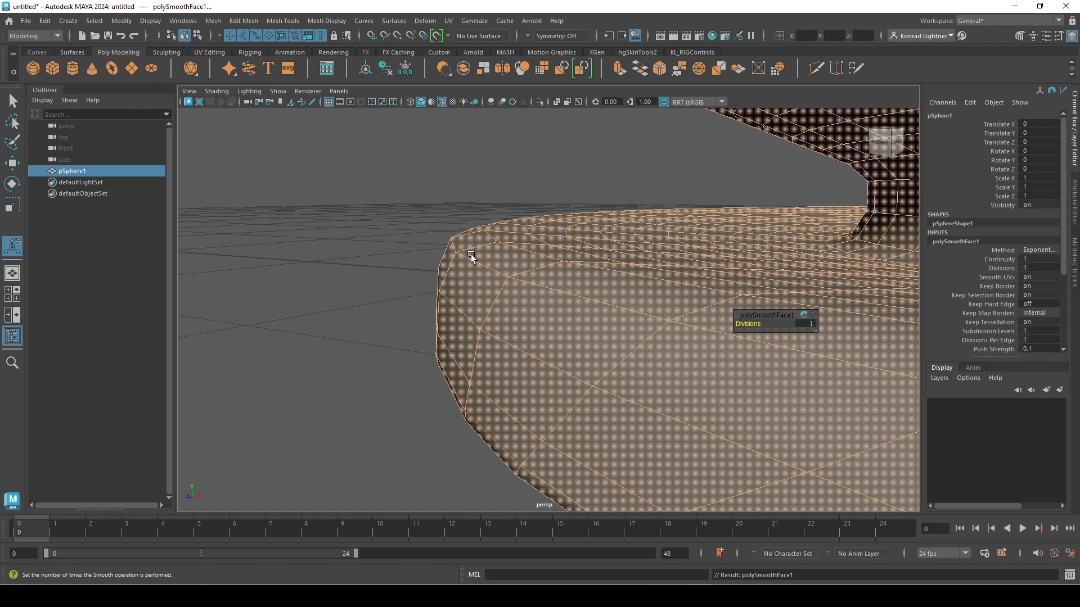
{"action": "left_click_drag", "start_coordinate": [751, 324], "coordinate": [228, 458]}
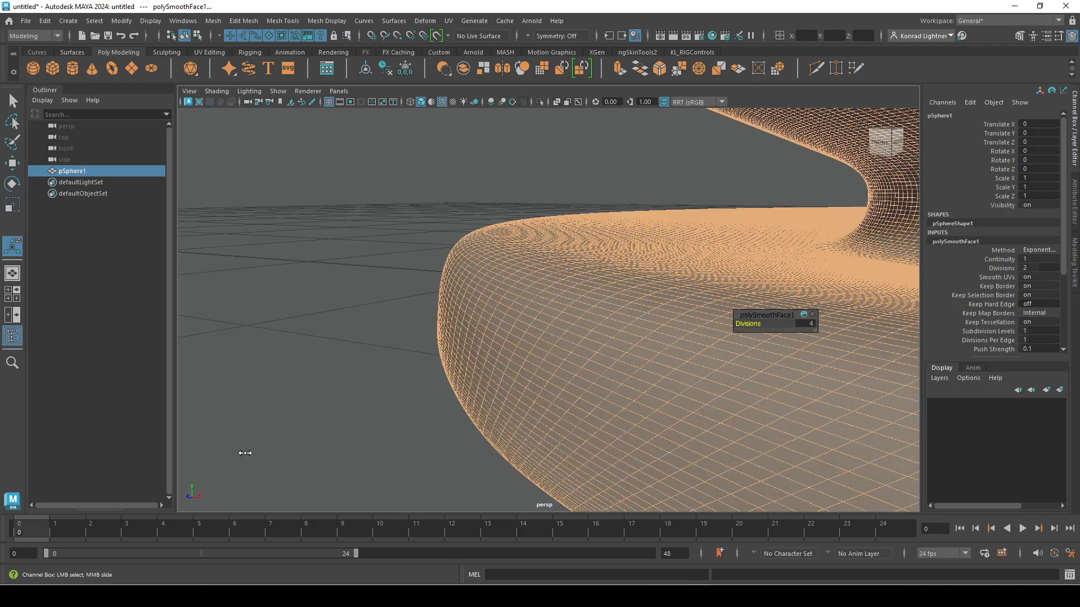
{"action": "key", "text": "w"}
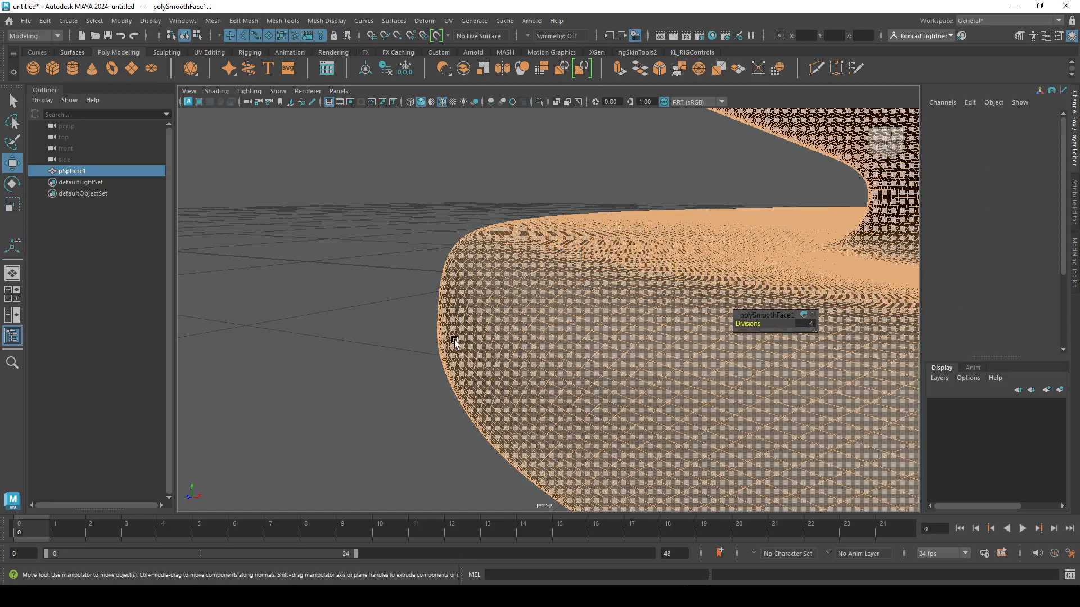
{"action": "left_click", "coordinate": [410, 422]}
- Examine the densely smoothed mesh around the rings, their undersides and the neck where the cuts were made
{"action": "left_click_drag", "start_coordinate": [410, 422], "coordinate": [484, 386], "text": "alt"}
{"action": "left_click_drag", "start_coordinate": [566, 356], "coordinate": [487, 364], "text": "alt"}
{"action": "middle_click_drag", "start_coordinate": [648, 348], "coordinate": [327, 439], "text": "alt"}
{"action": "left_click_drag", "start_coordinate": [327, 440], "coordinate": [401, 397], "text": "alt"}
{"action": "middle_click_drag", "start_coordinate": [401, 397], "coordinate": [443, 192], "text": "alt"}
{"action": "left_click_drag", "start_coordinate": [501, 269], "coordinate": [518, 387], "text": "alt"}
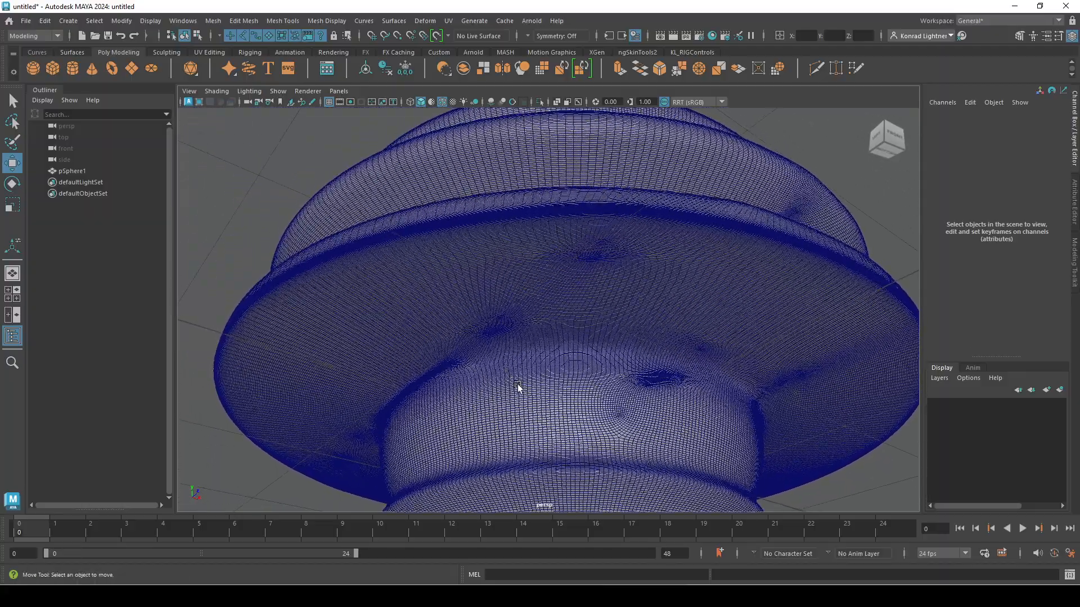
{"action": "left_click", "coordinate": [619, 352]}
{"action": "right_click_drag", "start_coordinate": [641, 387], "coordinate": [598, 344], "text": "alt"}
{"action": "left_click_drag", "start_coordinate": [598, 344], "coordinate": [654, 393], "text": "alt"}
{"action": "left_click_drag", "start_coordinate": [798, 409], "coordinate": [461, 301], "text": "alt"}
{"action": "left_click_drag", "start_coordinate": [603, 333], "coordinate": [646, 399], "text": "alt"}
- Undo the four-division smoothing to restore the low-poly mesh
{"action": "key", "text": "ctrl+z"}
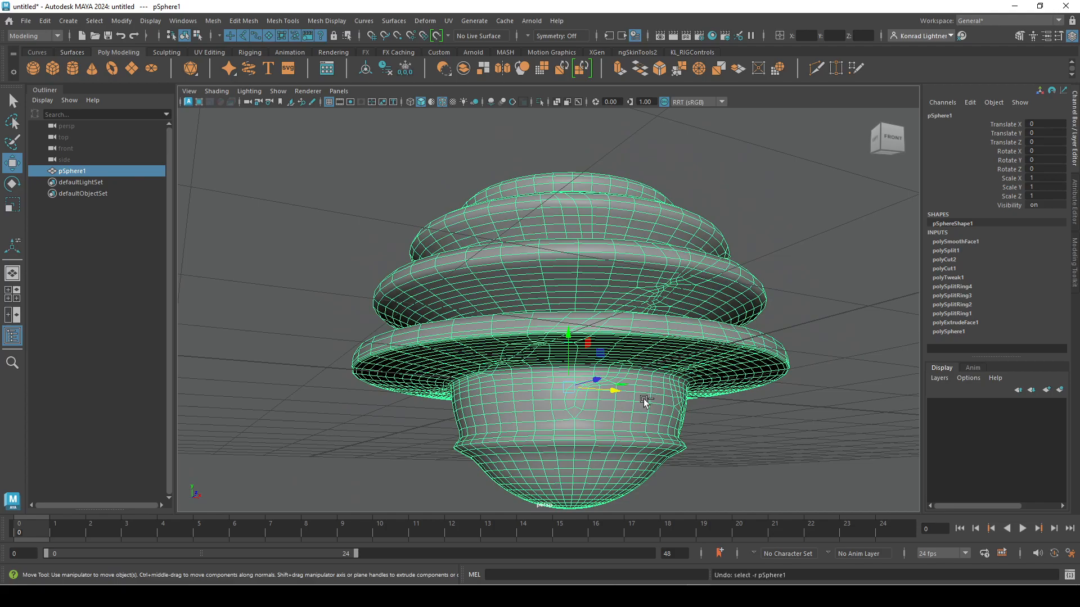
{"action": "key", "text": "ctrl+z"}
{"action": "left_click_drag", "start_coordinate": [825, 366], "coordinate": [489, 320], "text": "alt"}
{"action": "right_click_drag", "start_coordinate": [489, 321], "coordinate": [540, 434], "text": "alt"}
{"action": "left_click_drag", "start_coordinate": [540, 434], "coordinate": [502, 421], "text": "alt"}
- Try moving the edge loop around the upper outer rim of the lowest ring vertically, and undo it
{"action": "right_click_drag", "start_coordinate": [467, 264], "coordinate": [475, 236]}
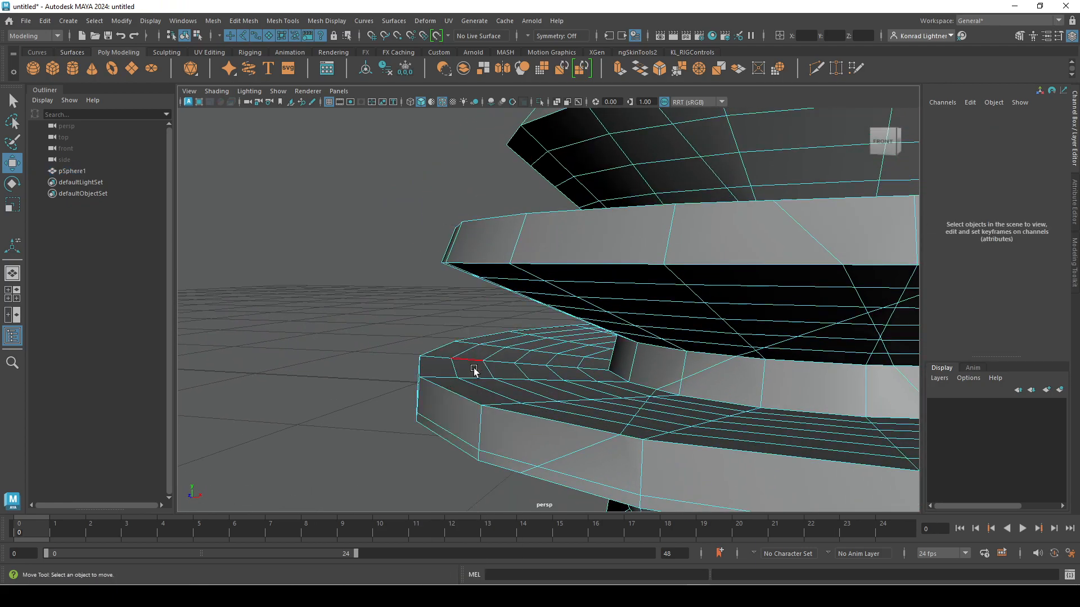
{"action": "double_click", "coordinate": [450, 394]}
{"action": "right_click_drag", "start_coordinate": [562, 405], "coordinate": [533, 376], "text": "alt"}
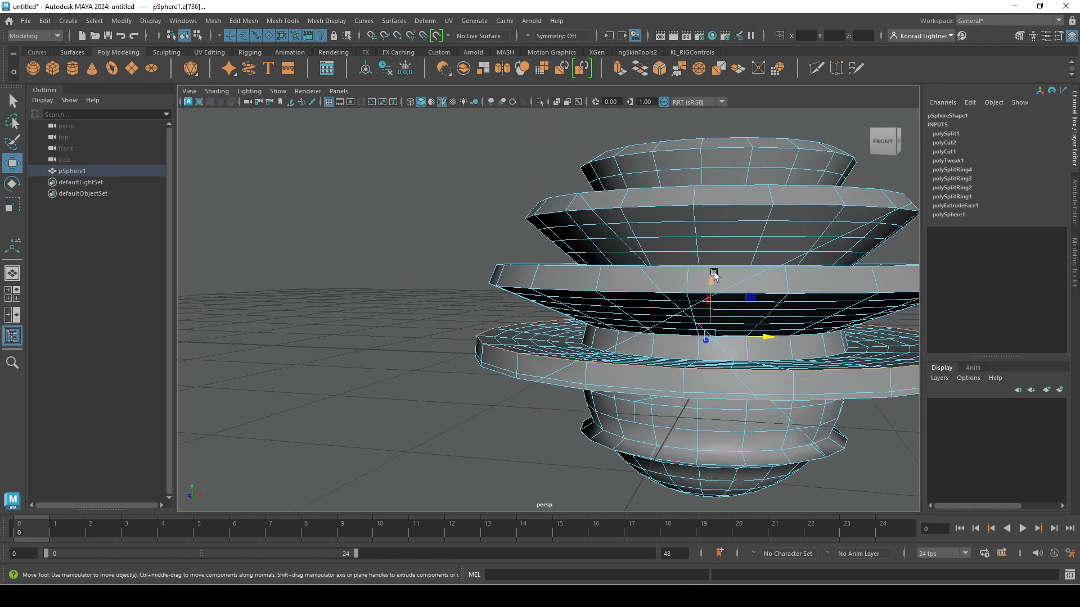
{"action": "key", "text": "ctrl+z"}
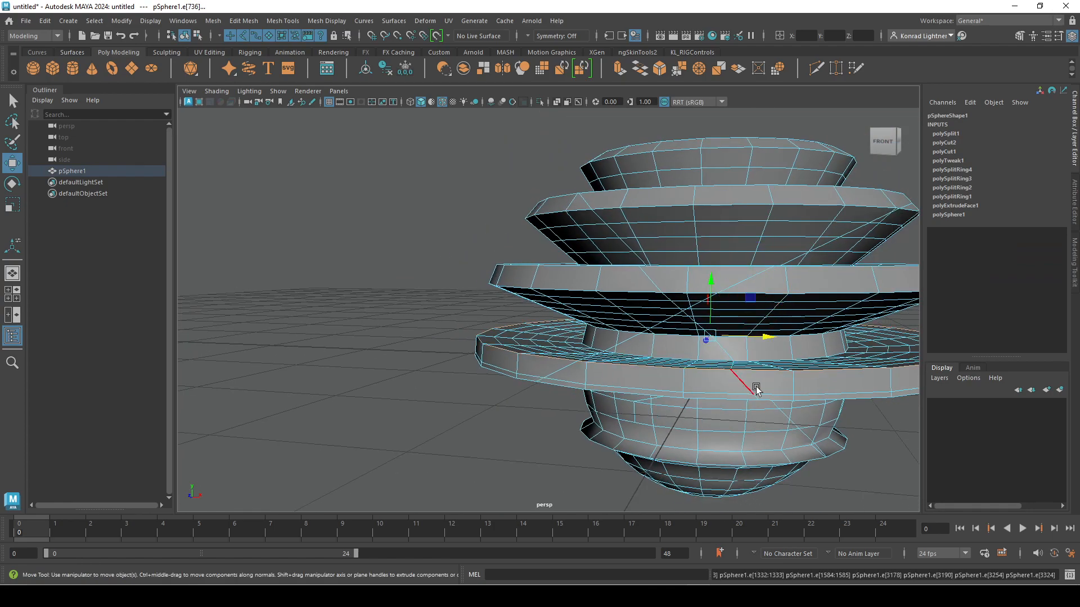
{"action": "middle_click_drag", "start_coordinate": [756, 369], "coordinate": [614, 371], "text": "alt"}
- Start the Sculpt Tool on the whole sphere, display the sculpting brushes, and undo a test stroke
{"action": "mouse_move", "coordinate": [610, 262]}
{"action": "right_mouse_down"}
{"action": "mouse_move", "coordinate": [693, 215]}
{"action": "mouse_move", "coordinate": [686, 225]}
{"action": "mouse_move", "coordinate": [633, 209]}
{"action": "right_mouse_up"}
{"action": "left_click", "coordinate": [825, 226]}
{"action": "left_click", "coordinate": [752, 315]}
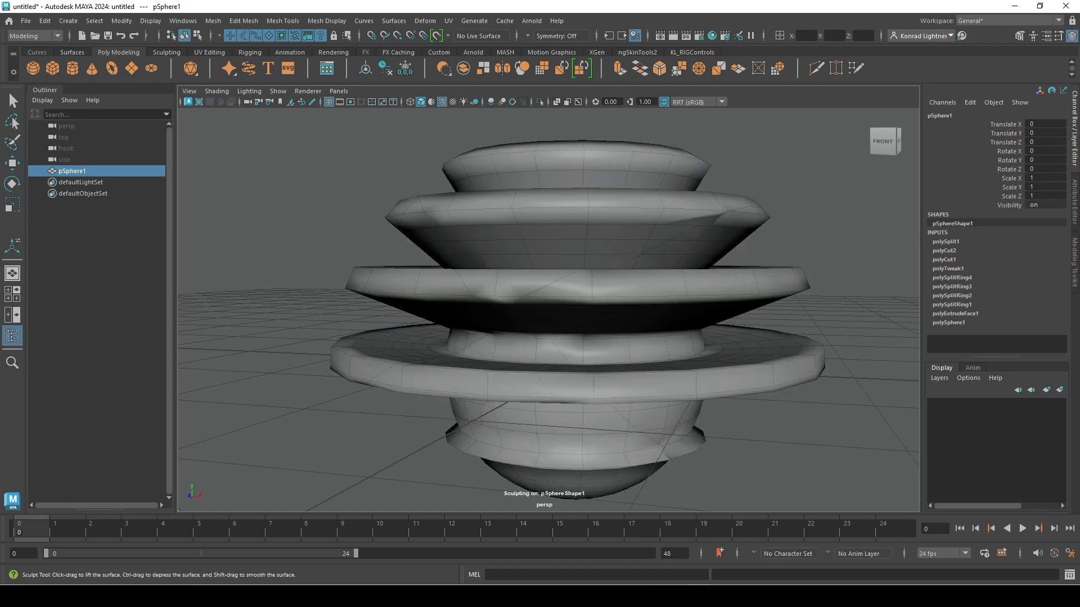
{"action": "left_click", "coordinate": [159, 53]}
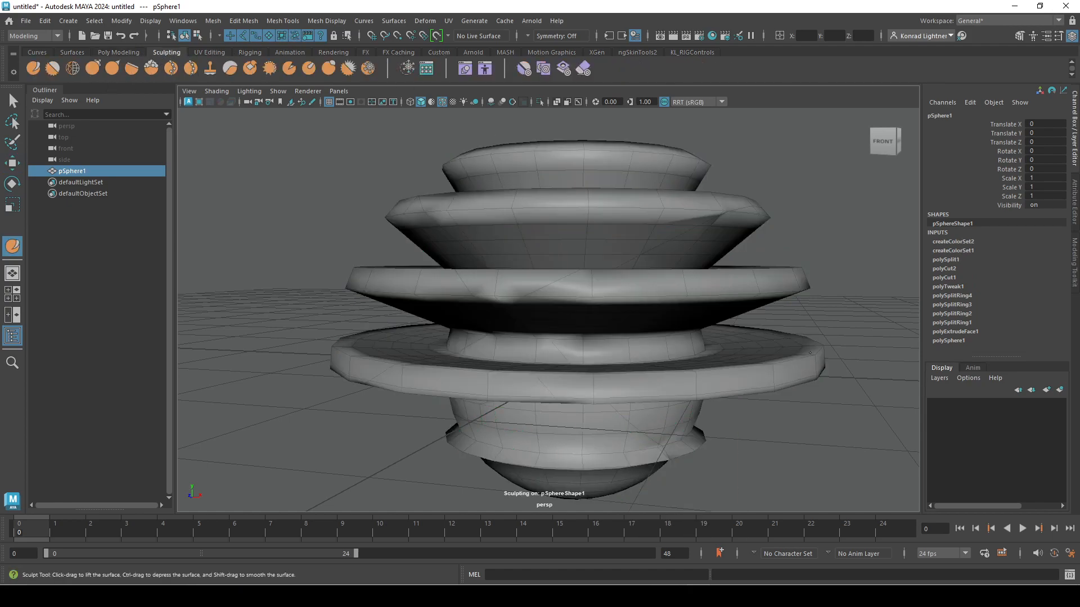
{"action": "left_click_drag", "start_coordinate": [782, 266], "coordinate": [782, 273]}
{"action": "key", "text": "ctrl+z"}
- Reduce the sculpt brush size to about 1.39
{"action": "scroll", "coordinate": [617, 290], "scroll_direction": "down", "scroll_amount": 15}
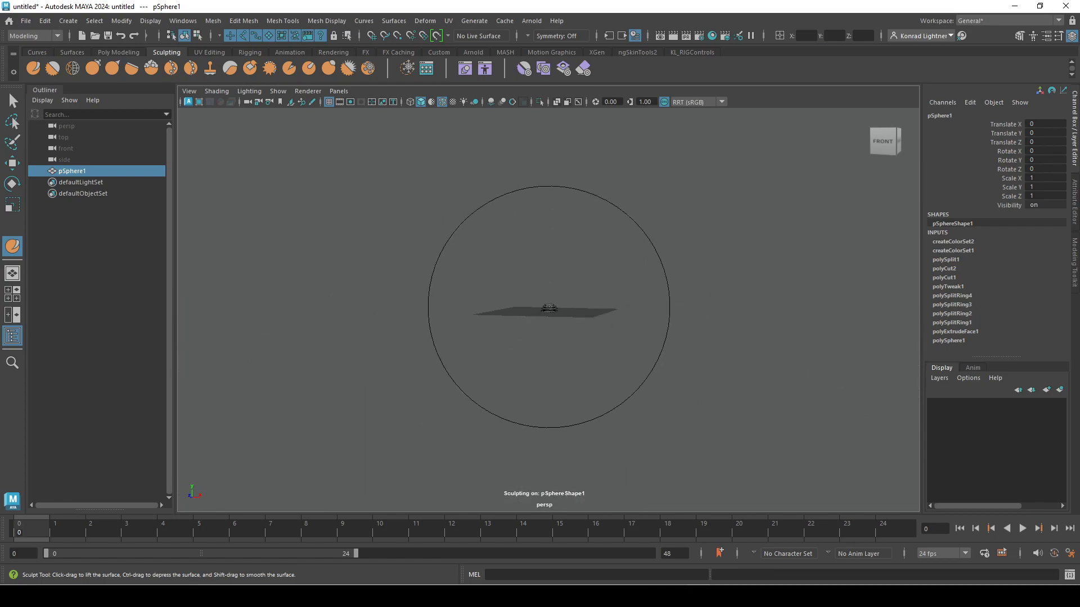
{"action": "left_click_drag", "start_coordinate": [549, 307], "coordinate": [470, 307]}
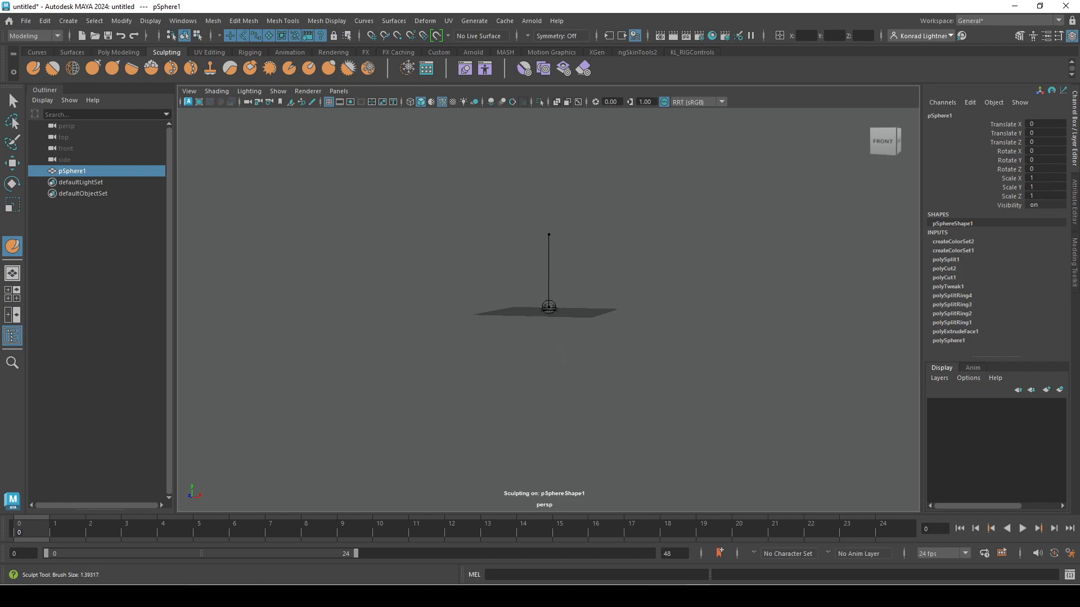
{"action": "scroll", "coordinate": [648, 339], "scroll_direction": "up", "scroll_amount": 15}
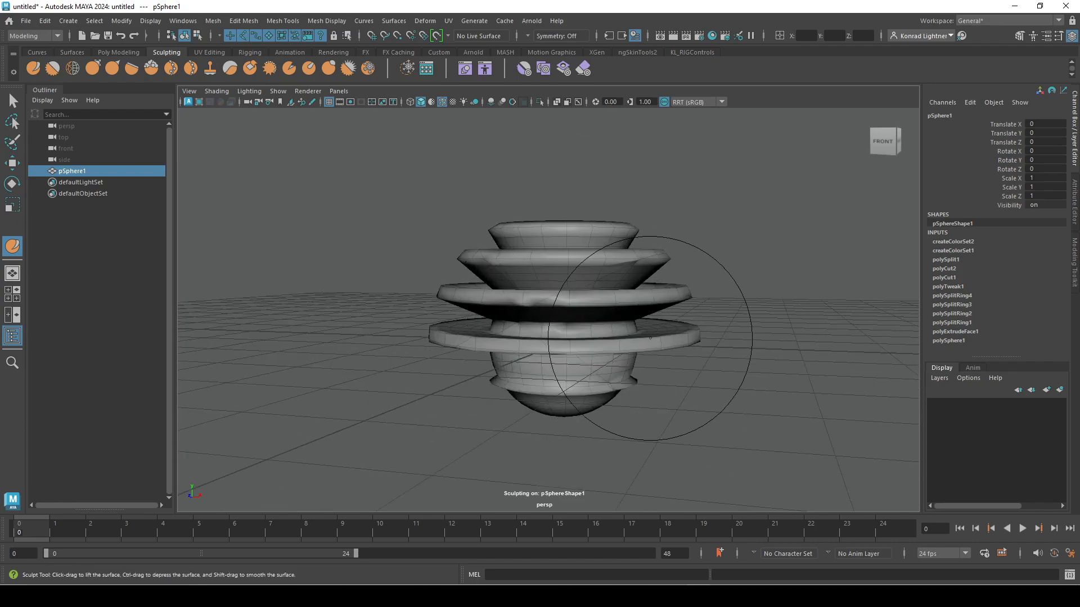
- Pull the rims of the stacked rings up and down into wavy shapes with the Grab Tool
{"action": "left_click", "coordinate": [91, 69]}
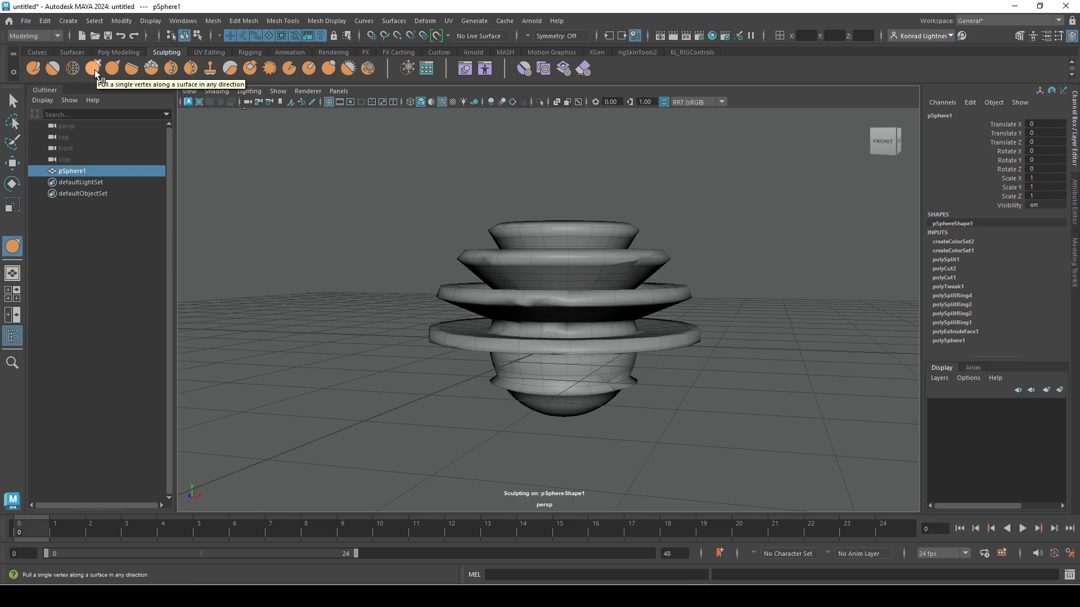
{"action": "left_click_drag", "start_coordinate": [647, 297], "coordinate": [649, 280]}
{"action": "left_click_drag", "start_coordinate": [558, 290], "coordinate": [554, 305]}
{"action": "left_click_drag", "start_coordinate": [483, 305], "coordinate": [479, 290]}
{"action": "left_click_drag", "start_coordinate": [542, 242], "coordinate": [545, 232]}
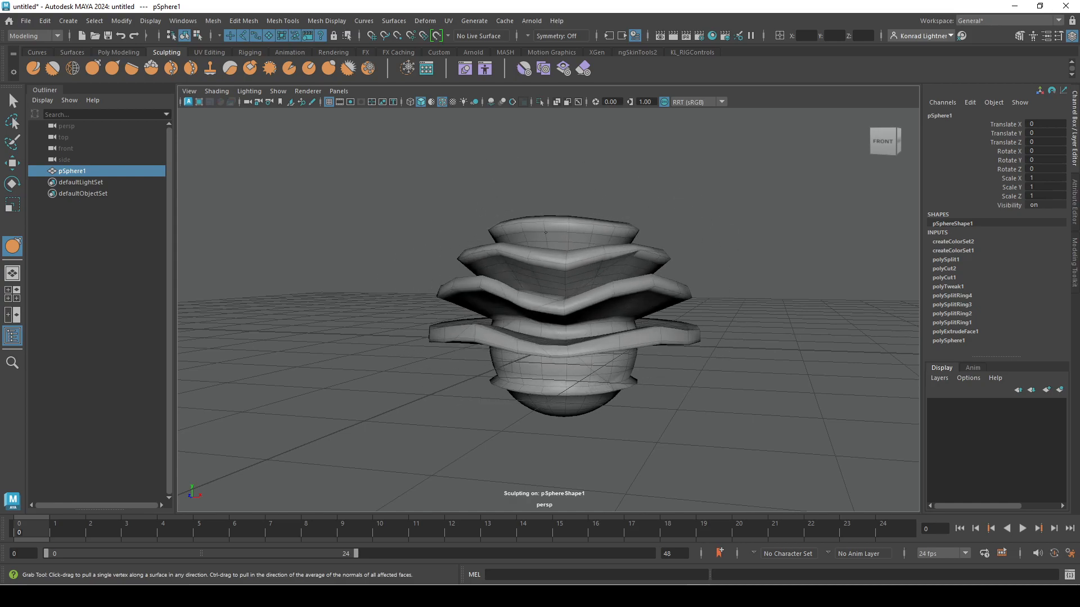
- Pull the rims of the stacked rings further into uneven waves from other sides with the Grab Tool
{"action": "left_click_drag", "start_coordinate": [673, 338], "coordinate": [628, 346], "text": "alt"}
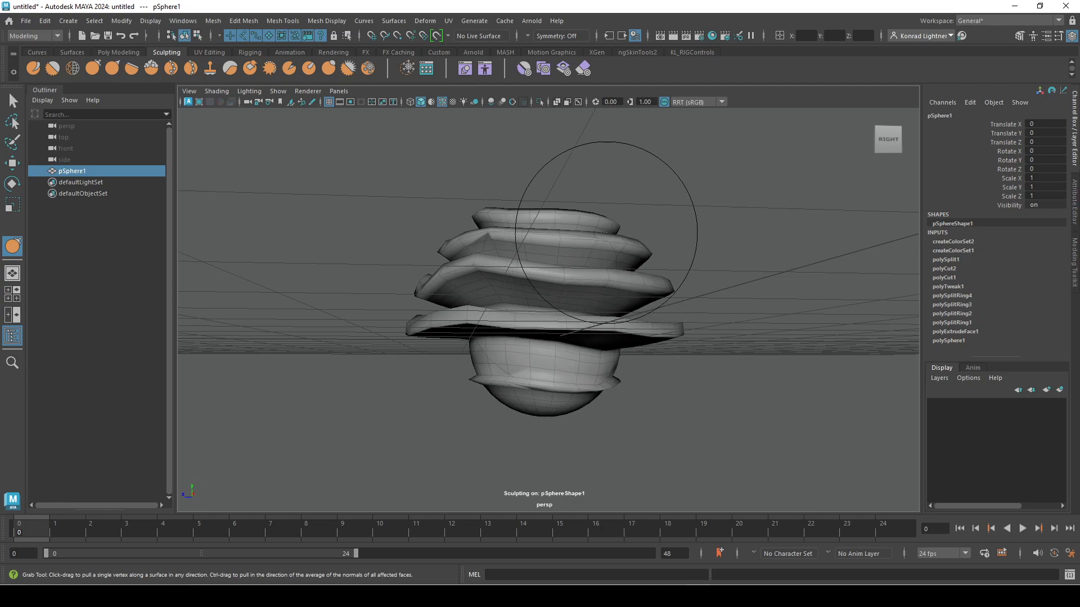
{"action": "mouse_move", "coordinate": [607, 231]}
{"action": "left_mouse_down", "text": "alt"}
{"action": "mouse_move", "coordinate": [586, 326]}
{"action": "mouse_move", "coordinate": [557, 360]}
{"action": "mouse_move", "coordinate": [551, 291]}
{"action": "mouse_move", "coordinate": [585, 325]}
{"action": "mouse_move", "coordinate": [473, 315]}
{"action": "mouse_move", "coordinate": [436, 276]}
{"action": "left_mouse_up", "text": "alt"}
{"action": "mouse_move", "coordinate": [636, 302]}
{"action": "left_mouse_down"}
{"action": "mouse_move", "coordinate": [643, 290]}
{"action": "mouse_move", "coordinate": [810, 298]}
{"action": "left_mouse_up"}
{"action": "mouse_move", "coordinate": [465, 266]}
{"action": "left_mouse_down"}
{"action": "mouse_move", "coordinate": [455, 260]}
{"action": "mouse_move", "coordinate": [557, 328]}
{"action": "left_mouse_up"}
{"action": "left_click_drag", "start_coordinate": [547, 264], "coordinate": [658, 416], "text": "alt"}
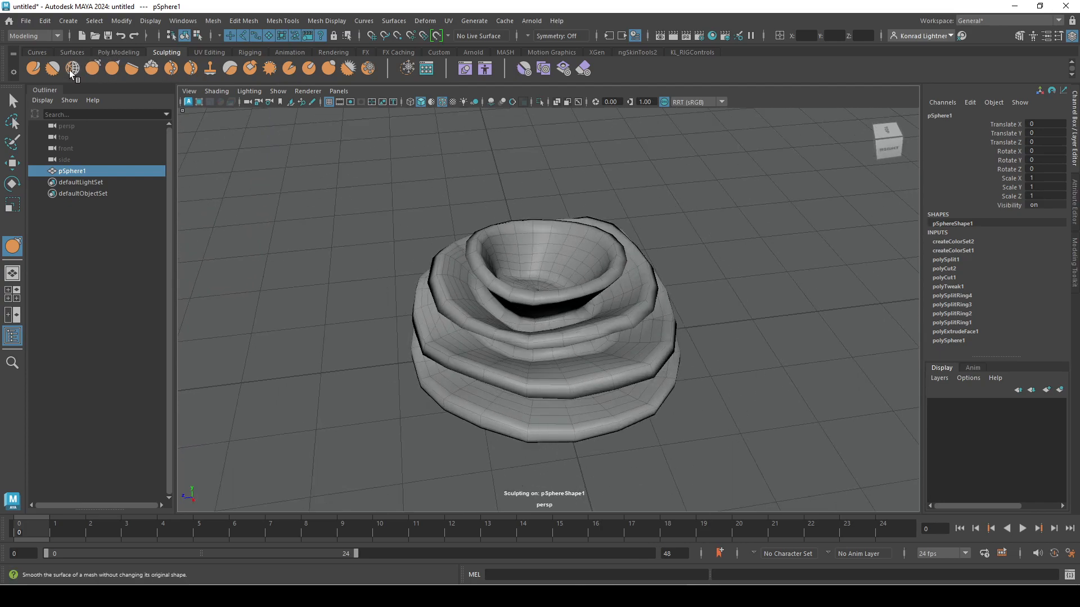
- Try smoothing strokes on the stacked rings while the Grab Tool is active, and undo them
{"action": "mouse_move", "coordinate": [651, 397]}
{"action": "left_mouse_down", "text": "alt"}
{"action": "mouse_move", "coordinate": [587, 371]}
{"action": "mouse_move", "coordinate": [575, 350]}
{"action": "mouse_move", "coordinate": [425, 334]}
{"action": "mouse_move", "coordinate": [562, 315]}
{"action": "mouse_move", "coordinate": [647, 326]}
{"action": "left_mouse_up", "text": "alt"}
{"action": "mouse_move", "coordinate": [663, 358]}
{"action": "left_mouse_down", "text": "alt"}
{"action": "mouse_move", "coordinate": [619, 369]}
{"action": "mouse_move", "coordinate": [527, 363]}
{"action": "left_mouse_up", "text": "alt"}
{"action": "key", "text": "ctrl+z"}
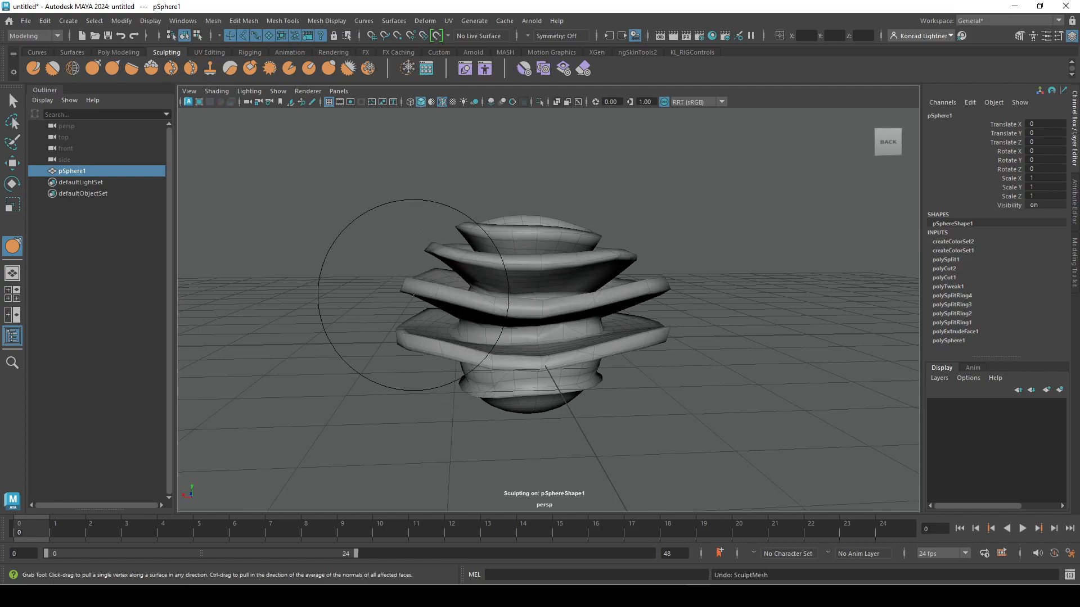
{"action": "mouse_move", "coordinate": [558, 337]}
{"action": "left_mouse_down", "text": "shift"}
{"action": "mouse_move", "coordinate": [528, 311]}
{"action": "mouse_move", "coordinate": [509, 324]}
{"action": "mouse_move", "coordinate": [545, 306]}
{"action": "left_mouse_up", "text": "shift"}
{"action": "mouse_move", "coordinate": [419, 421]}
{"action": "left_mouse_down", "text": "alt"}
{"action": "mouse_move", "coordinate": [503, 459]}
{"action": "mouse_move", "coordinate": [552, 436]}
{"action": "mouse_move", "coordinate": [514, 414]}
{"action": "mouse_move", "coordinate": [642, 378]}
{"action": "left_mouse_up", "text": "alt"}
{"action": "key", "text": "ctrl+z"}
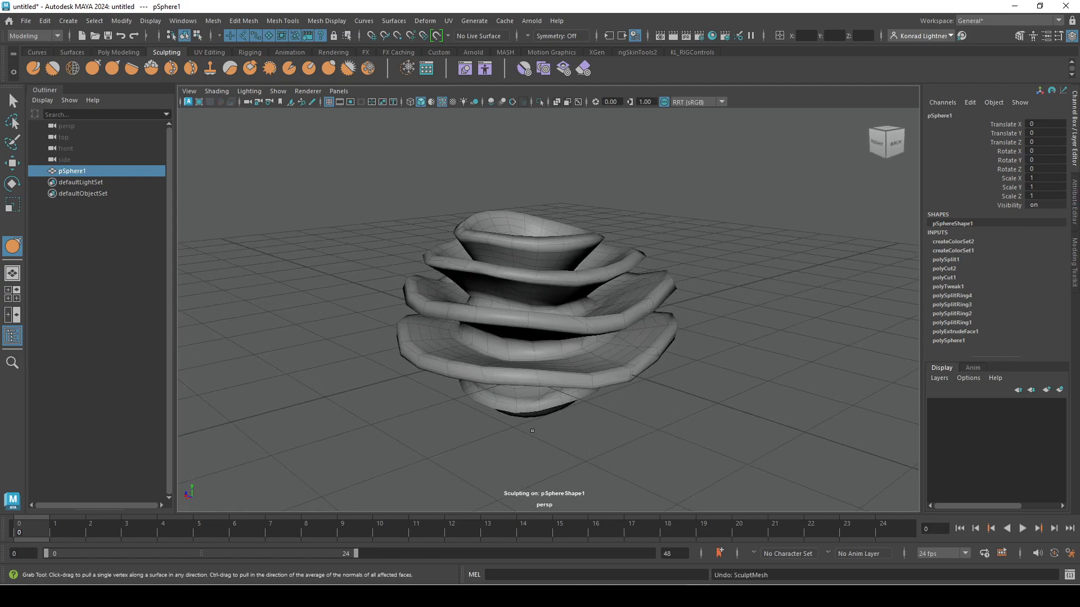
- Try the Relax Tool on the rings from several sides, and undo the test strokes
{"action": "left_click", "coordinate": [73, 68]}
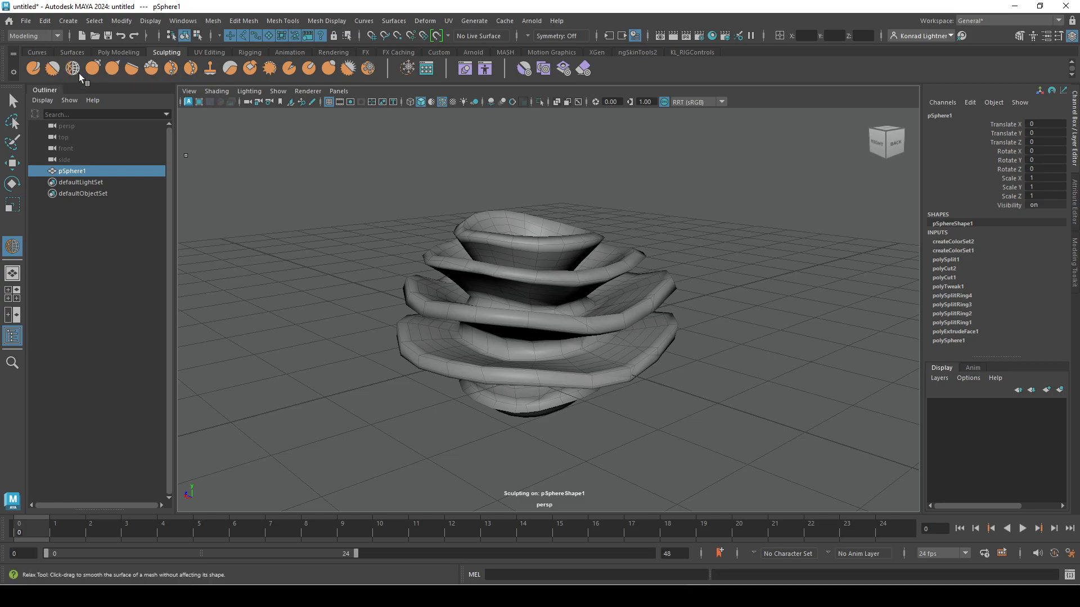
{"action": "left_click_drag", "start_coordinate": [582, 347], "coordinate": [476, 380], "text": "alt"}
{"action": "right_click_drag", "start_coordinate": [476, 380], "coordinate": [610, 439], "text": "alt"}
{"action": "mouse_move", "coordinate": [610, 439]}
{"action": "left_mouse_down", "text": "alt"}
{"action": "mouse_move", "coordinate": [612, 382]}
{"action": "mouse_move", "coordinate": [554, 395]}
{"action": "mouse_move", "coordinate": [509, 371]}
{"action": "mouse_move", "coordinate": [596, 450]}
{"action": "mouse_move", "coordinate": [490, 453]}
{"action": "mouse_move", "coordinate": [509, 448]}
{"action": "left_mouse_up", "text": "alt"}
{"action": "mouse_move", "coordinate": [452, 462]}
{"action": "left_mouse_down", "text": "alt"}
{"action": "mouse_move", "coordinate": [655, 440]}
{"action": "mouse_move", "coordinate": [646, 424]}
{"action": "mouse_move", "coordinate": [548, 413]}
{"action": "left_mouse_up", "text": "alt"}
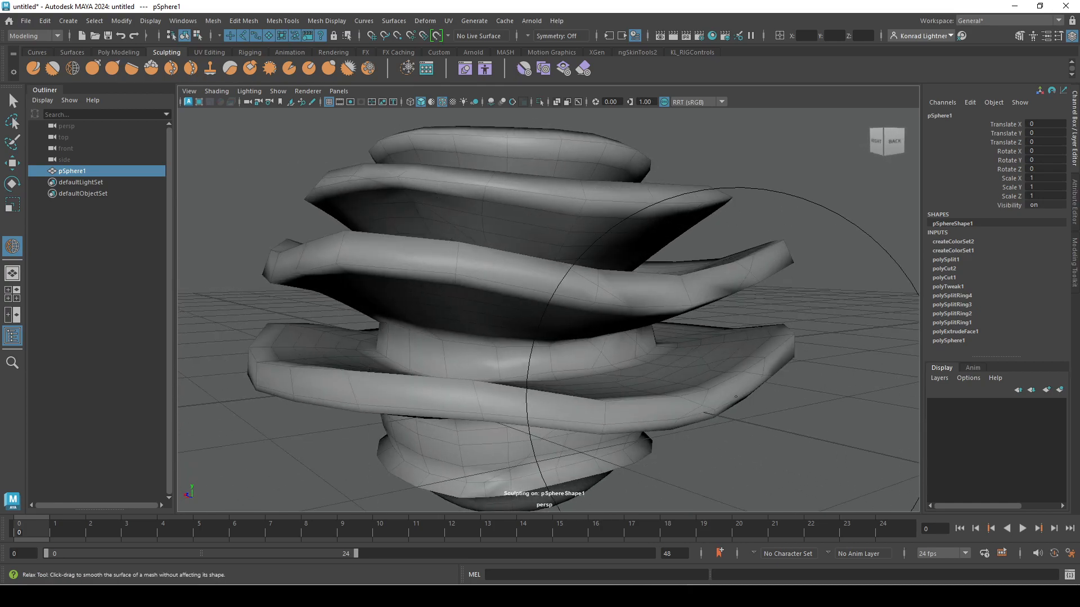
{"action": "key", "text": "ctrl+z"}
{"action": "left_click_drag", "start_coordinate": [675, 395], "coordinate": [513, 495], "text": "alt"}
{"action": "left_click_drag", "start_coordinate": [529, 264], "coordinate": [572, 261], "text": "alt"}
{"action": "mouse_move", "coordinate": [511, 380]}
{"action": "left_mouse_down"}
{"action": "mouse_move", "coordinate": [453, 374]}
{"action": "mouse_move", "coordinate": [591, 360]}
{"action": "left_mouse_up"}
{"action": "key", "text": "ctrl+z"}
{"action": "key", "text": "ctrl+z"}
{"action": "right_click_drag", "start_coordinate": [697, 244], "coordinate": [565, 255], "text": "alt"}
{"action": "left_click_drag", "start_coordinate": [564, 256], "coordinate": [590, 380], "text": "alt"}
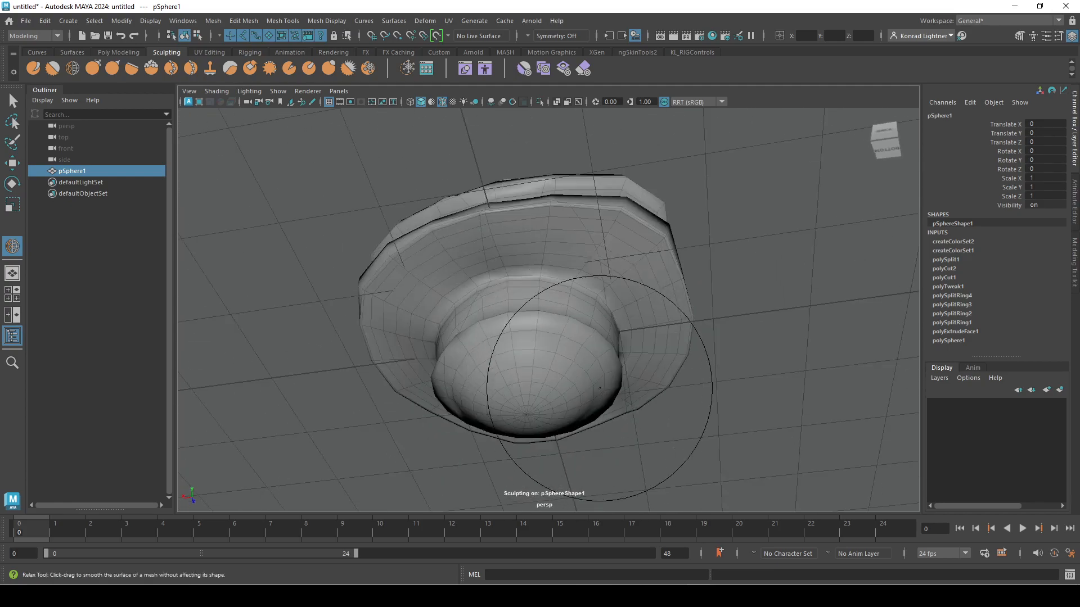
{"action": "left_click_drag", "start_coordinate": [291, 199], "coordinate": [598, 413], "text": "alt"}
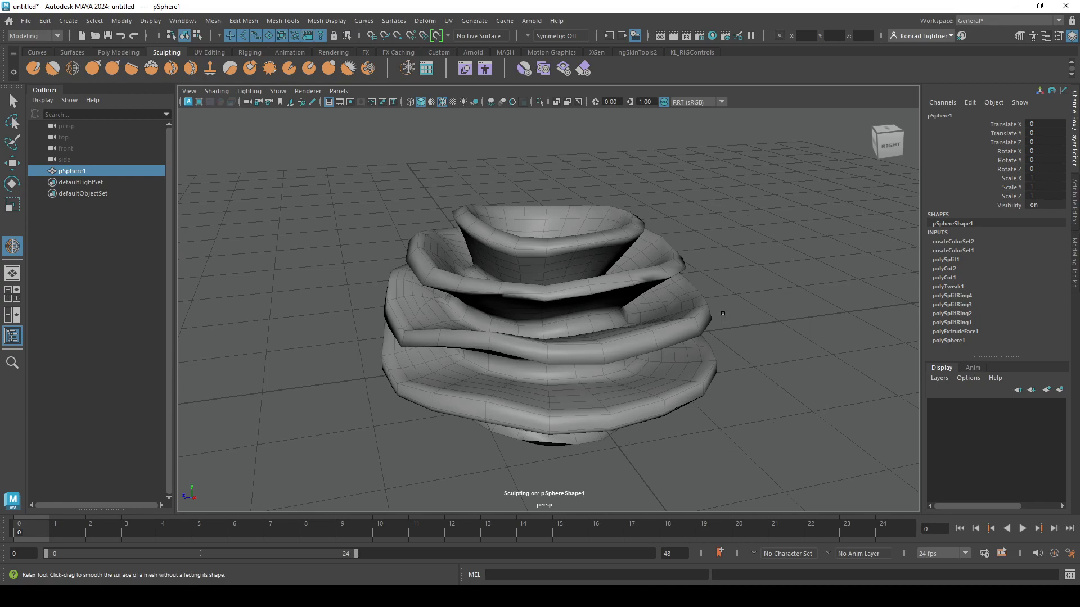
- Pinch the front rims of the stacked rings toward each other with the Pinch Tool
{"action": "left_click", "coordinate": [114, 69]}
{"action": "mouse_move", "coordinate": [573, 364]}
{"action": "left_mouse_down"}
{"action": "mouse_move", "coordinate": [563, 314]}
{"action": "mouse_move", "coordinate": [562, 338]}
{"action": "left_mouse_up"}
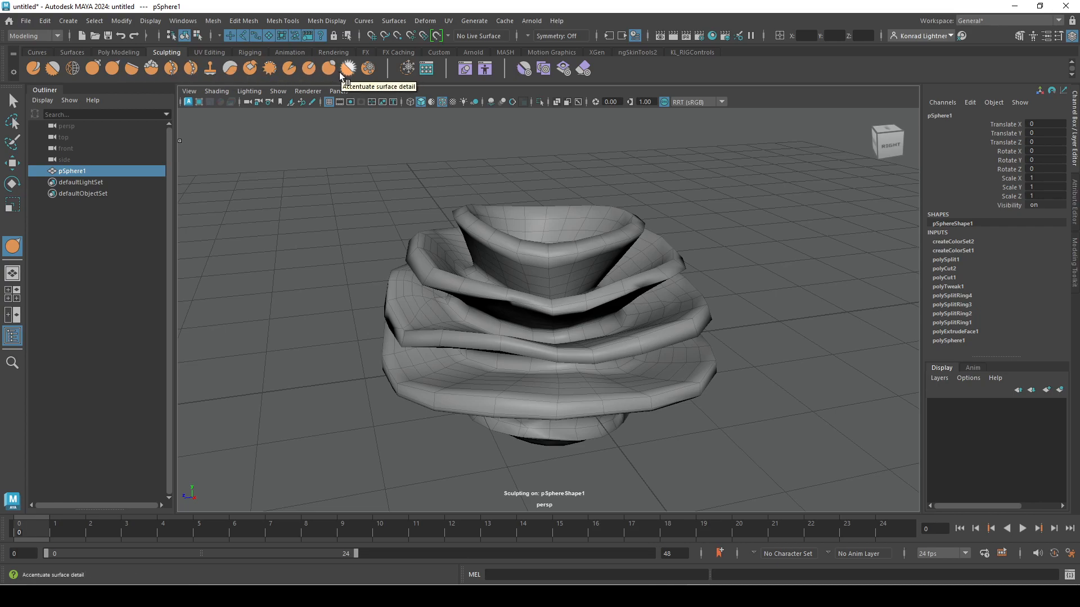
- Try lifting the side of the lower rings with the Sculpt Tool, and undo the stroke
{"action": "left_click", "coordinate": [33, 68]}
{"action": "left_click_drag", "start_coordinate": [499, 380], "coordinate": [467, 343]}
{"action": "left_click_drag", "start_coordinate": [643, 406], "coordinate": [556, 382], "text": "alt"}
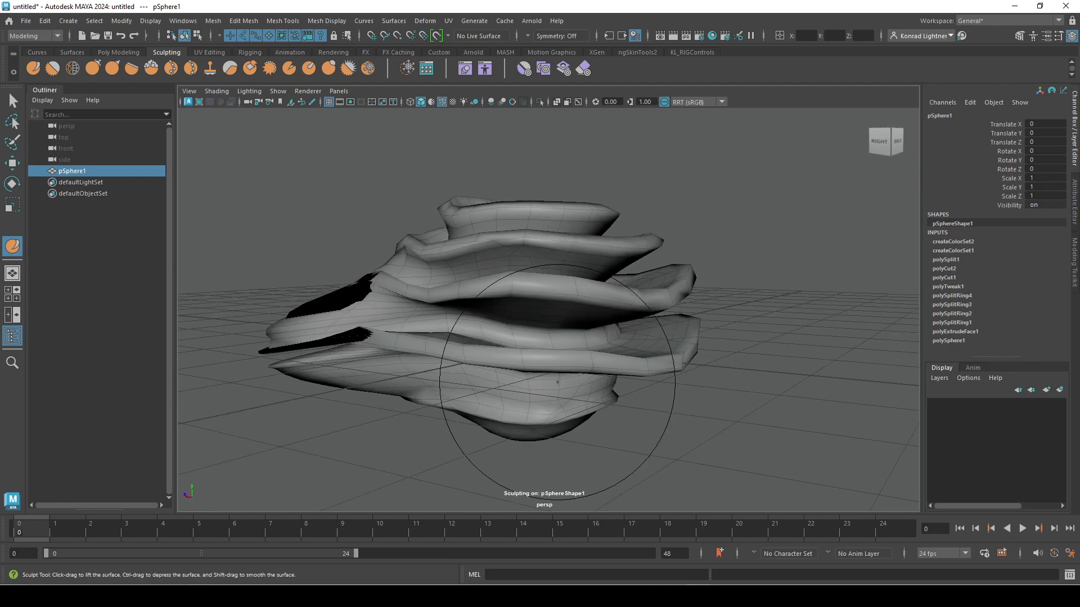
{"action": "key", "text": "ctrl+z"}
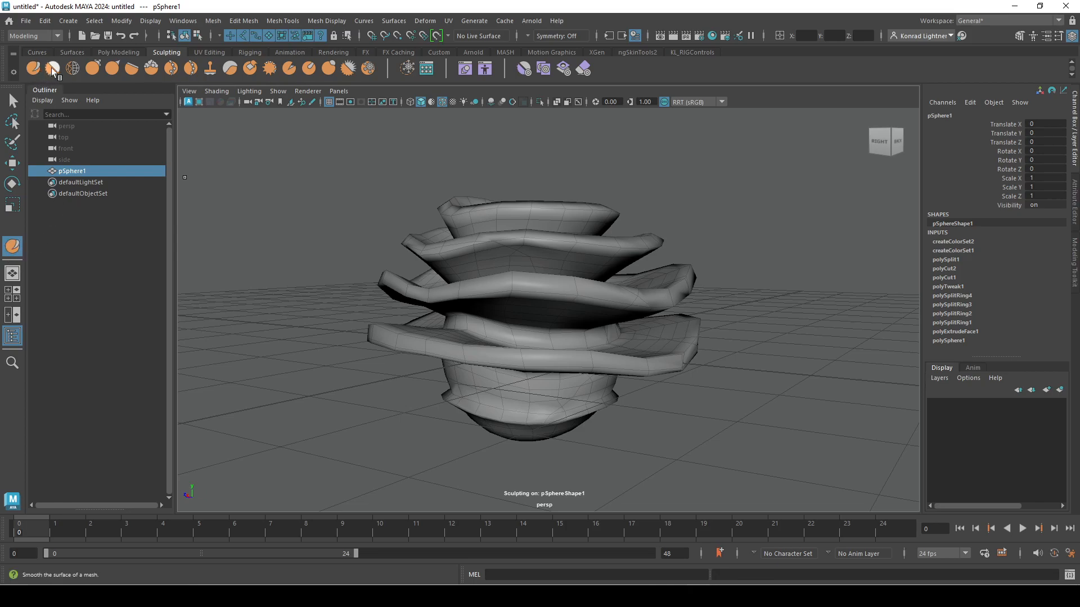
- Set the Sculpt Tool's strength to 1 in its tool settings
{"action": "left_click", "coordinate": [74, 70]}
{"action": "left_click", "coordinate": [34, 70]}
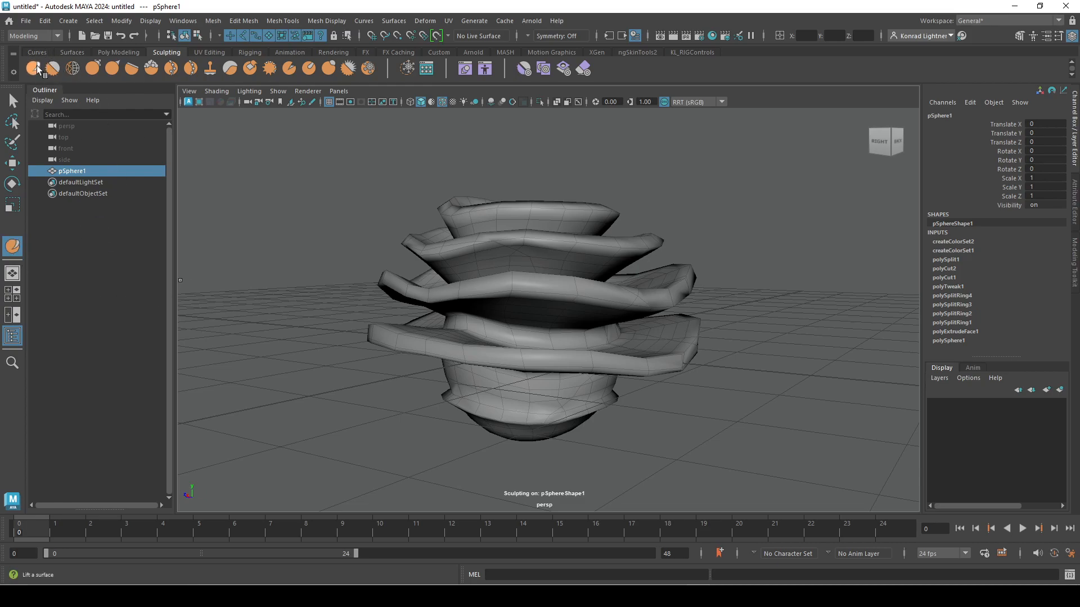
{"action": "double_click", "coordinate": [17, 246]}
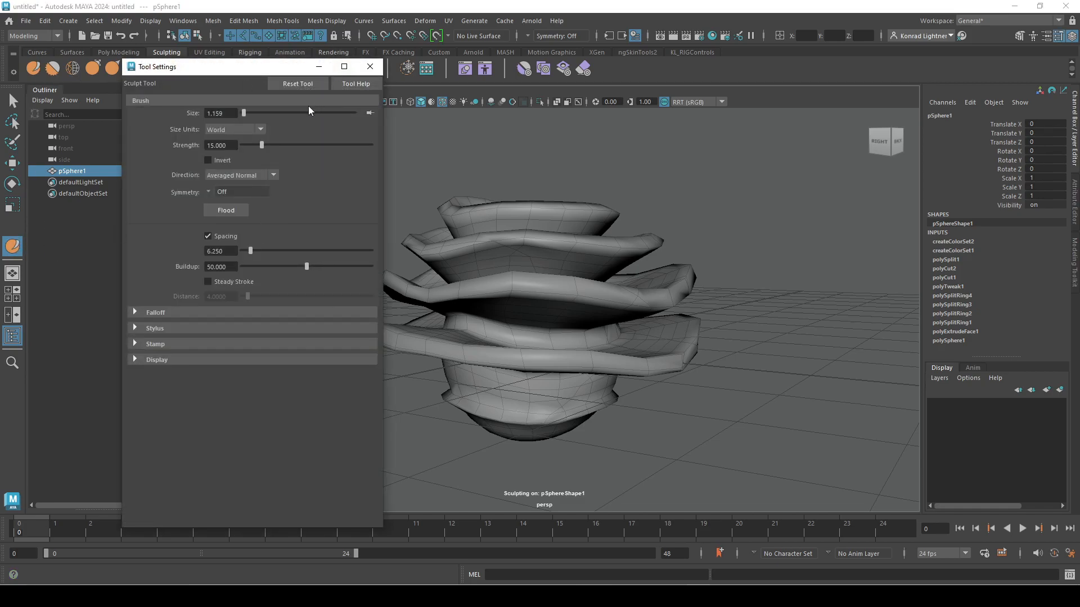
{"action": "left_click", "coordinate": [371, 67]}
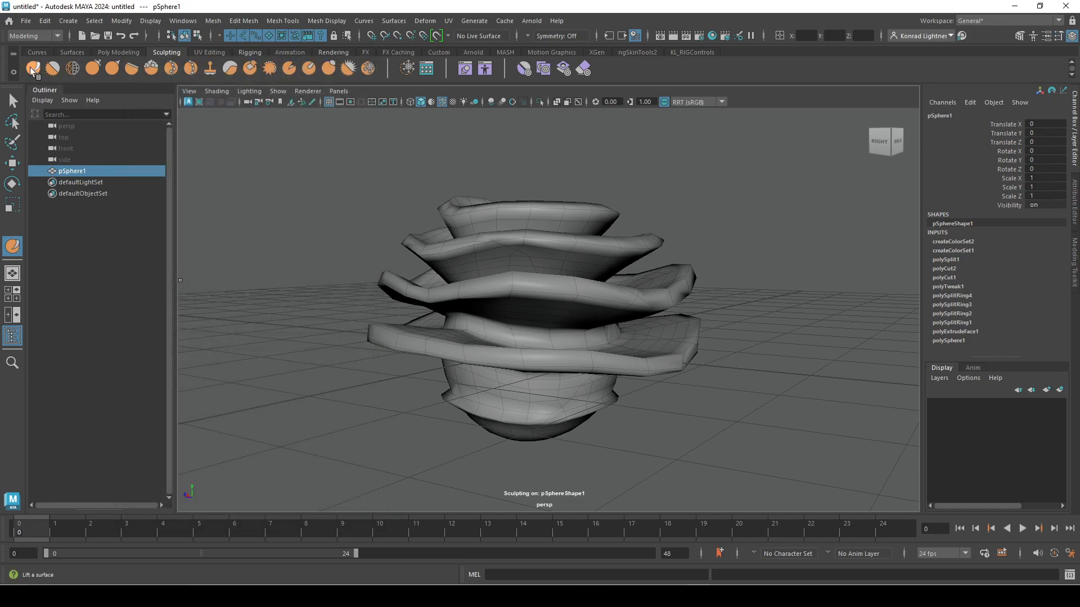
{"action": "double_click", "coordinate": [32, 68]}
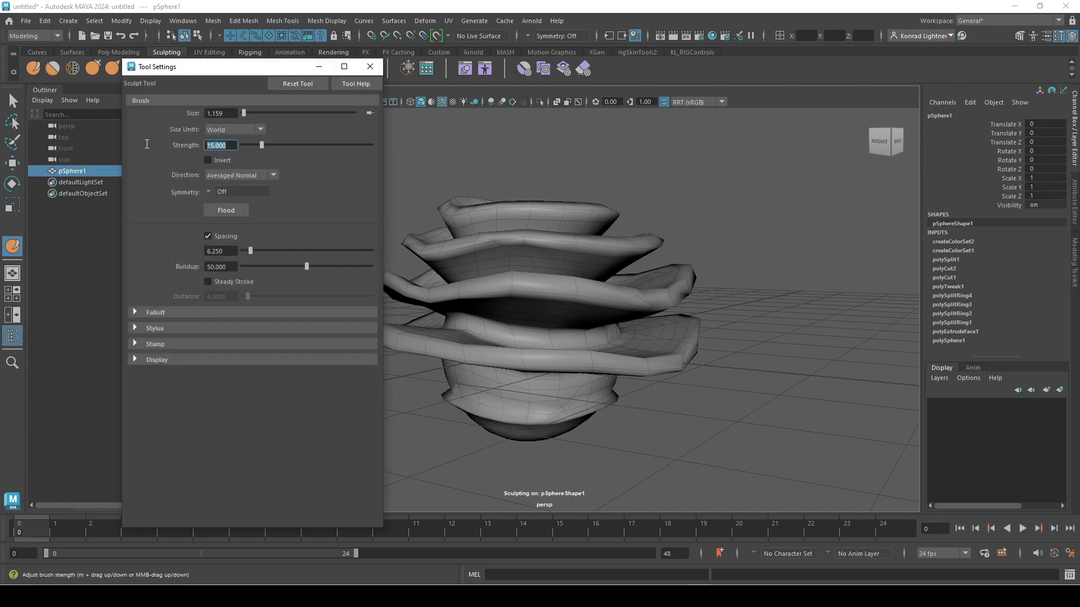
{"action": "type", "text": "1"}
{"action": "key", "text": "Return"}
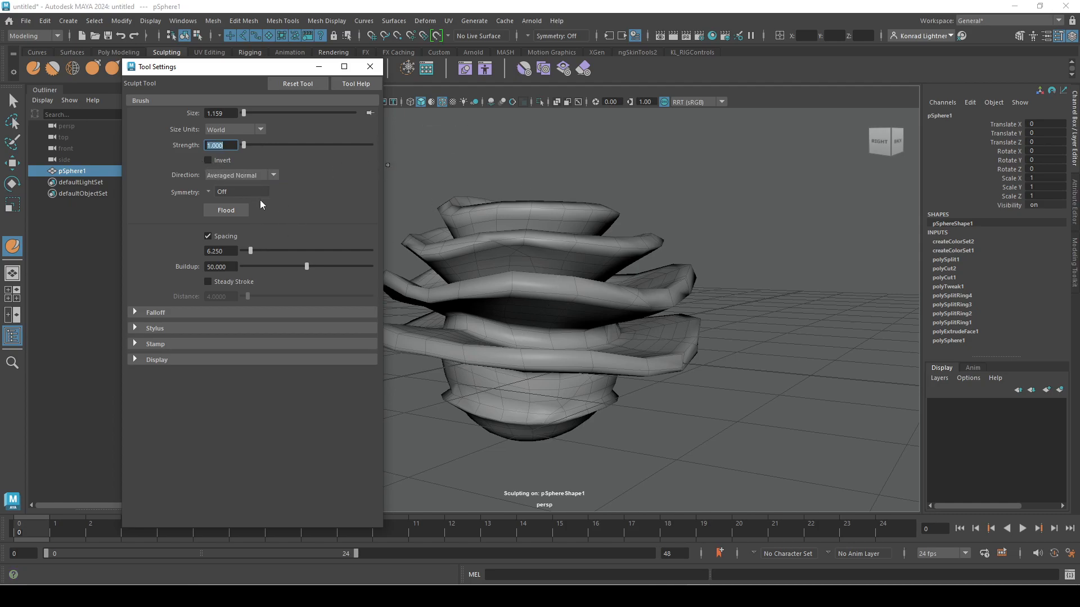
- Review the Sculpt Tool's symmetry options and its falloff, stylus, stamp and display settings
{"action": "left_click", "coordinate": [215, 194]}
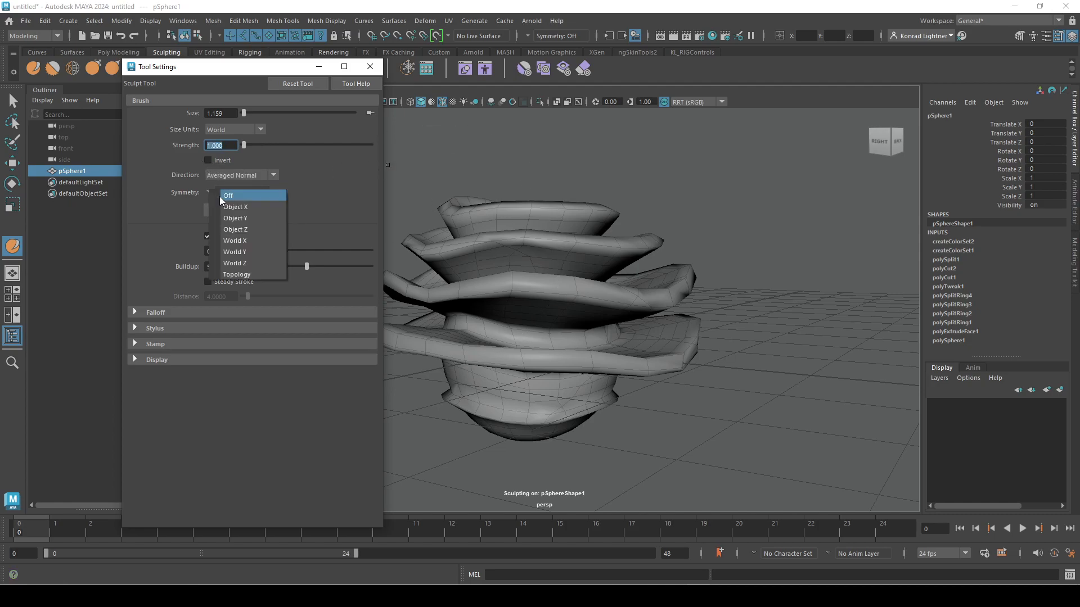
{"action": "left_click", "coordinate": [251, 197]}
{"action": "left_click", "coordinate": [147, 312]}
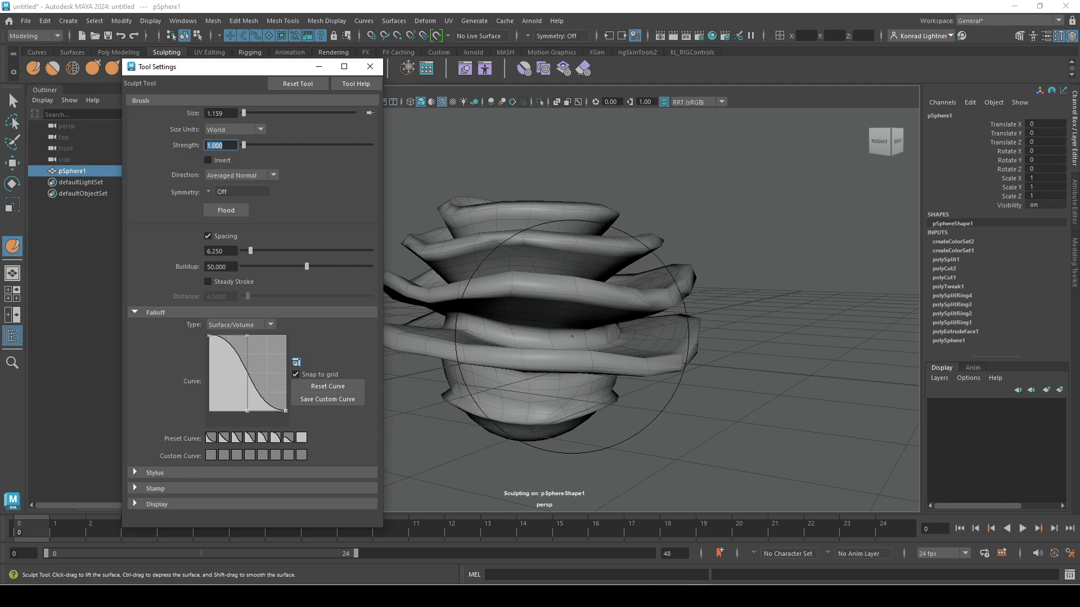
{"action": "left_click", "coordinate": [138, 472]}
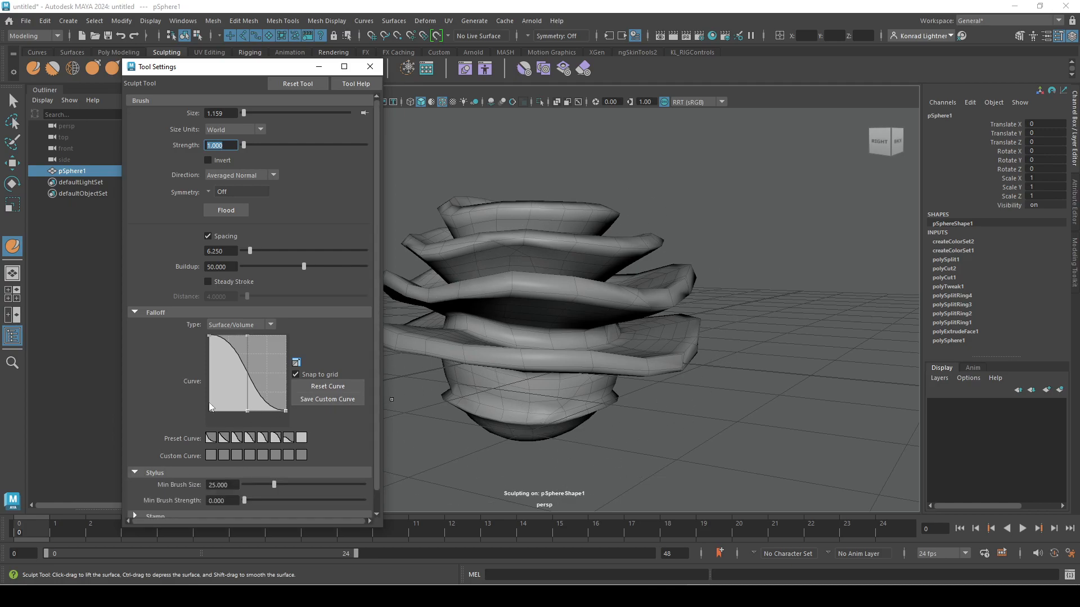
{"action": "scroll", "coordinate": [212, 471], "scroll_direction": "down", "scroll_amount": 1}
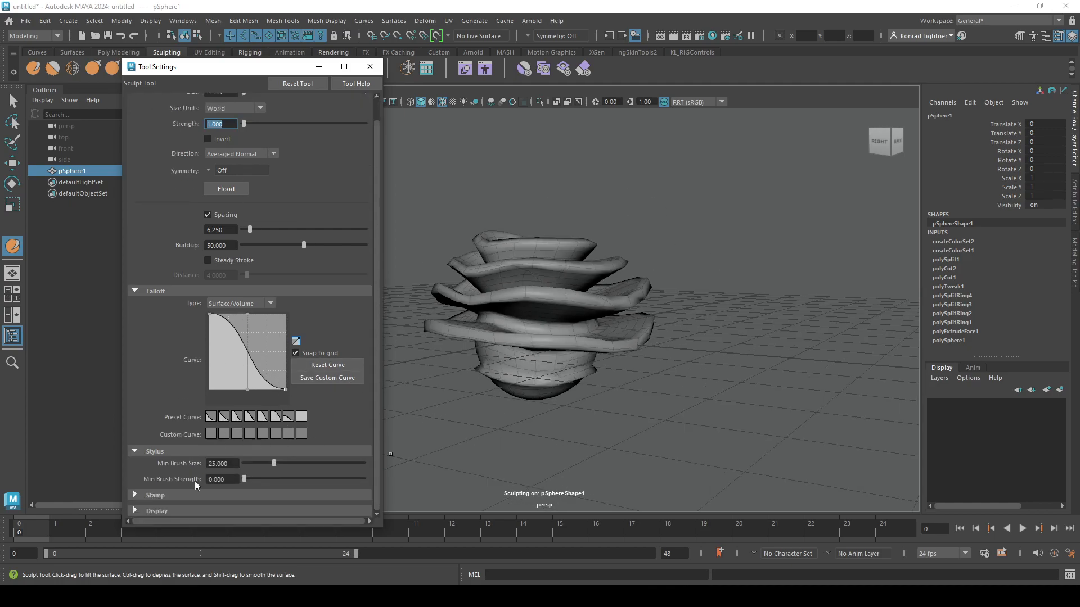
{"action": "left_click", "coordinate": [137, 495]}
{"action": "scroll", "coordinate": [270, 444], "scroll_direction": "down", "scroll_amount": 7}
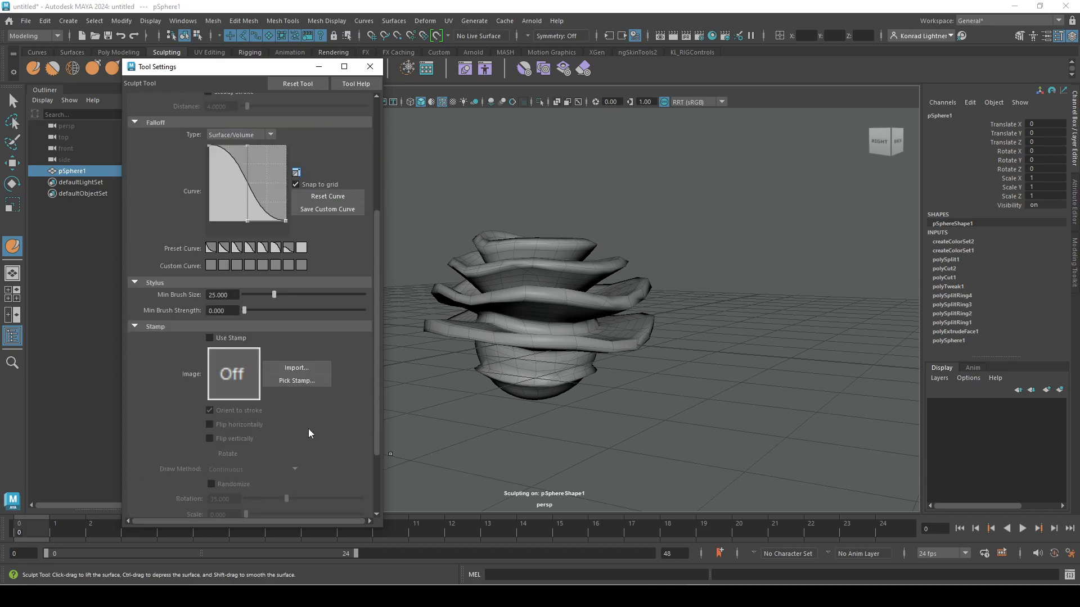
{"action": "scroll", "coordinate": [308, 429], "scroll_direction": "down", "scroll_amount": 4}
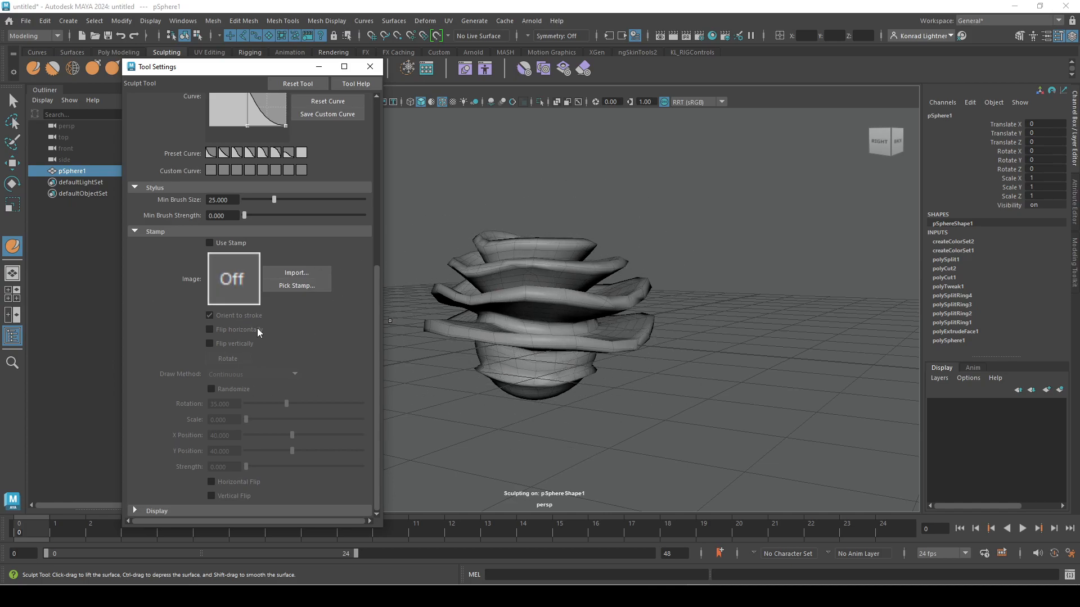
{"action": "left_click", "coordinate": [145, 510]}
{"action": "scroll", "coordinate": [225, 420], "scroll_direction": "down", "scroll_amount": 3}
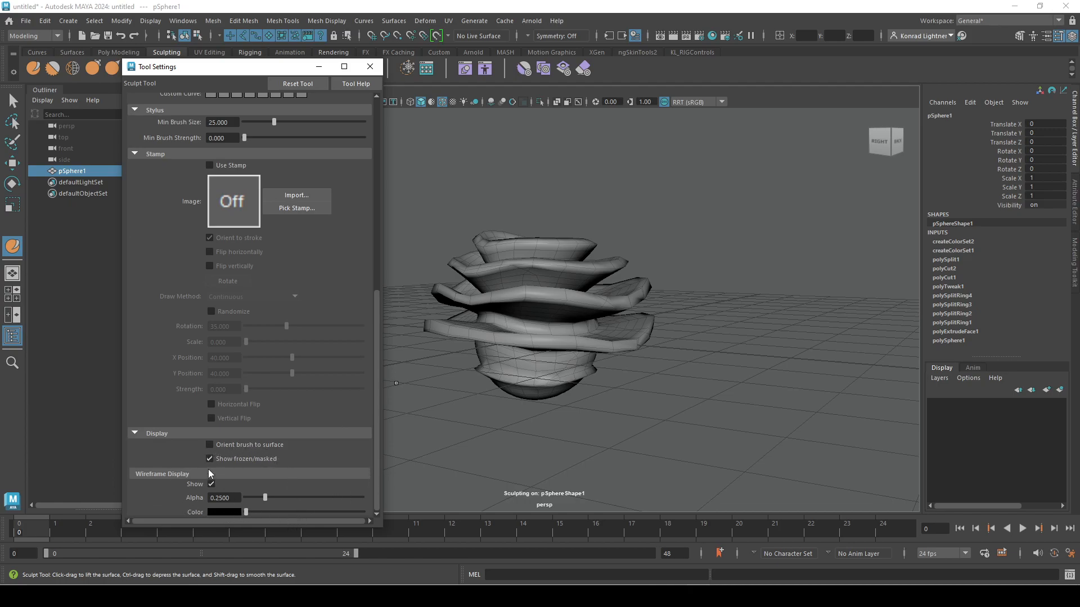
{"action": "scroll", "coordinate": [169, 390], "scroll_direction": "up", "scroll_amount": 14}
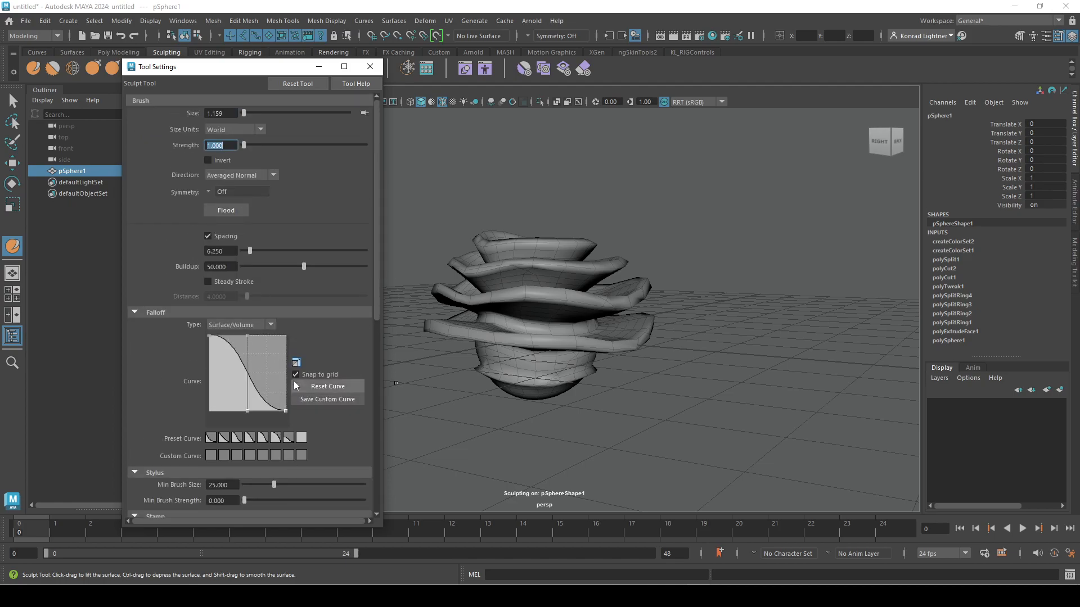
- Switch the Sculpt Tool's falloff type between the available options and set it to Surface
{"action": "left_click", "coordinate": [238, 319]}
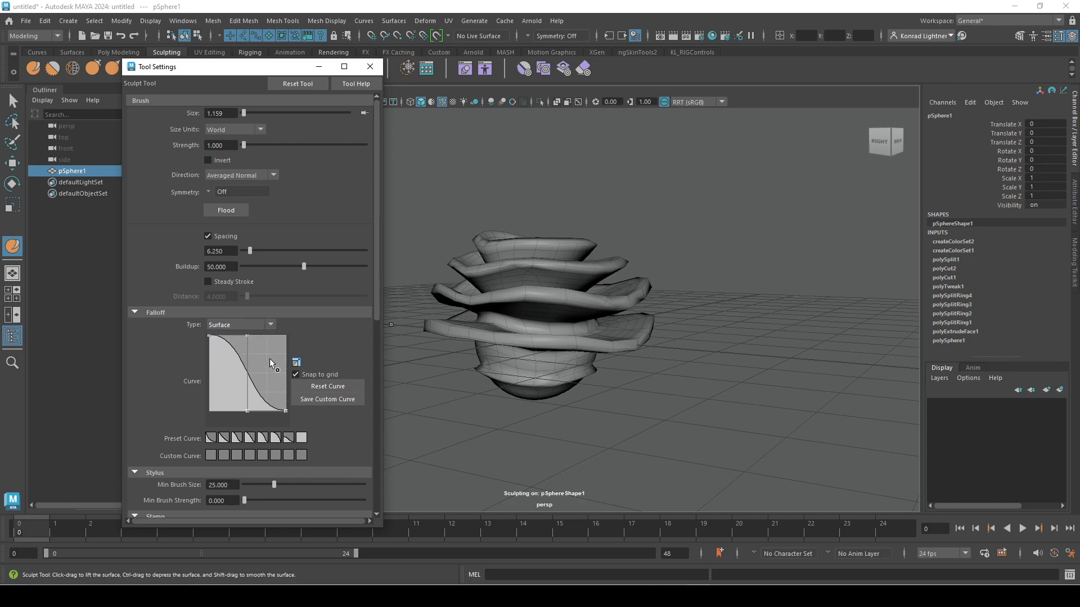
{"action": "left_click", "coordinate": [248, 325]}
{"action": "left_click", "coordinate": [248, 338]}
{"action": "left_click", "coordinate": [231, 325]}
{"action": "left_click", "coordinate": [222, 348]}
- Lift the front edge of the lowest ring outward with the Sculpt Tool, and close the tool settings
{"action": "mouse_move", "coordinate": [531, 342]}
{"action": "left_mouse_down"}
{"action": "mouse_move", "coordinate": [521, 360]}
{"action": "mouse_move", "coordinate": [531, 356]}
{"action": "mouse_move", "coordinate": [575, 398]}
{"action": "mouse_move", "coordinate": [607, 394]}
{"action": "left_mouse_up"}
{"action": "left_click", "coordinate": [249, 325]}
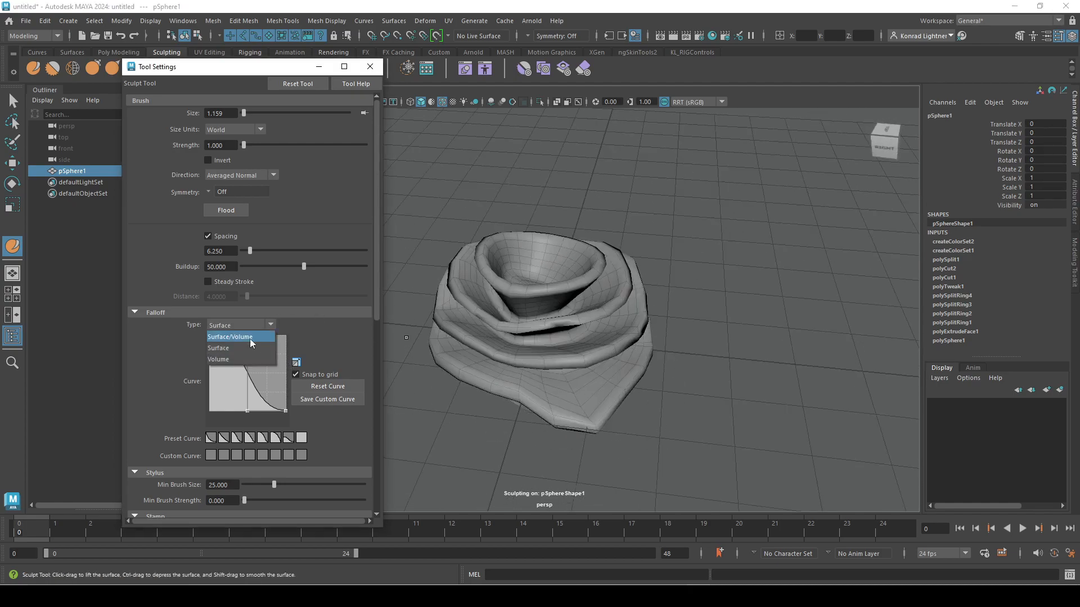
{"action": "left_click", "coordinate": [344, 351]}
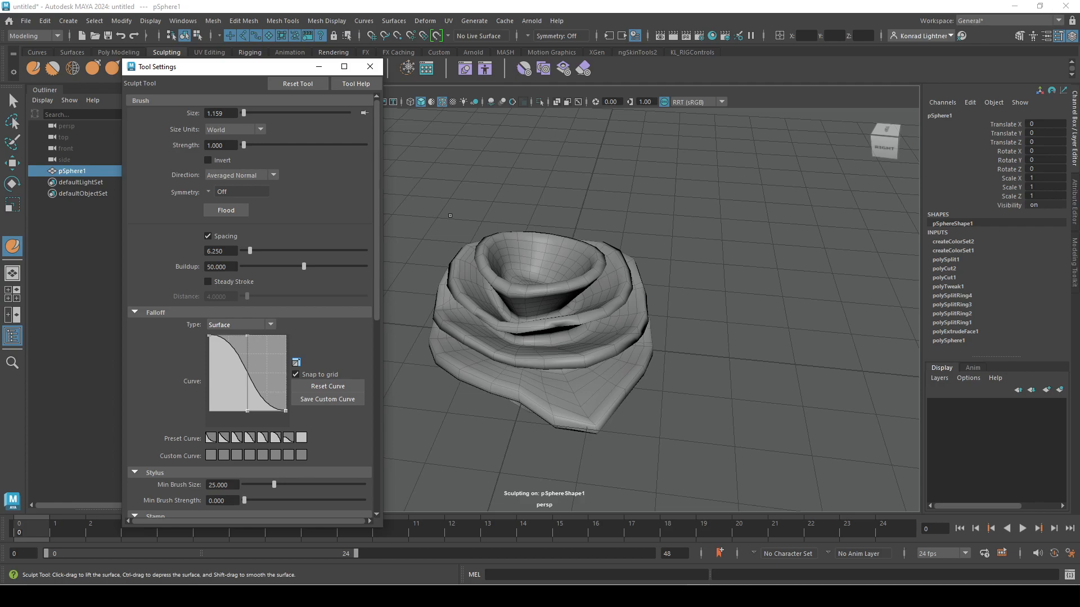
{"action": "left_click", "coordinate": [370, 67]}
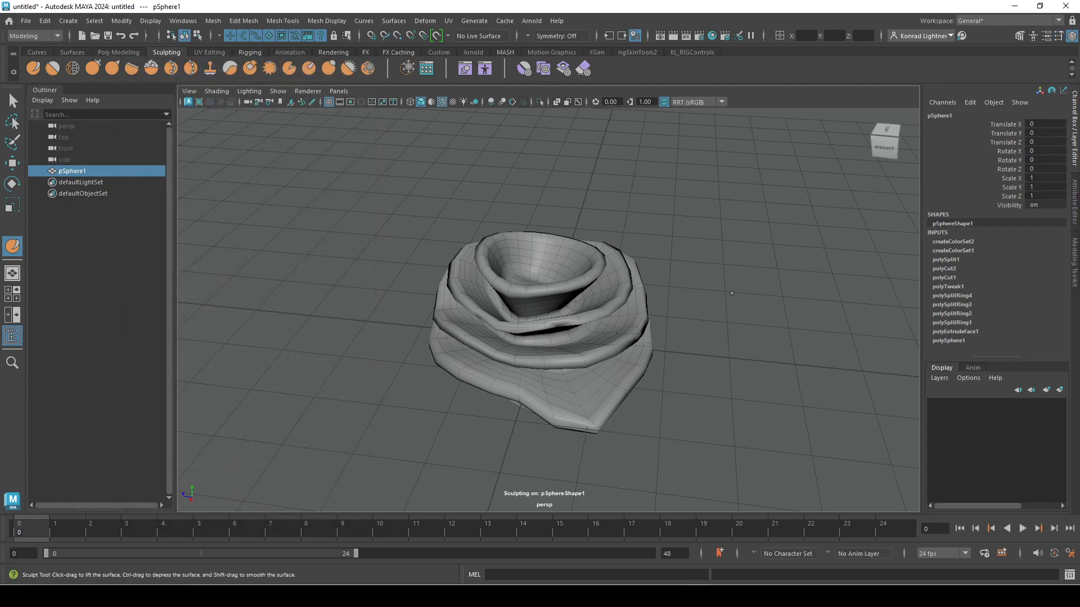